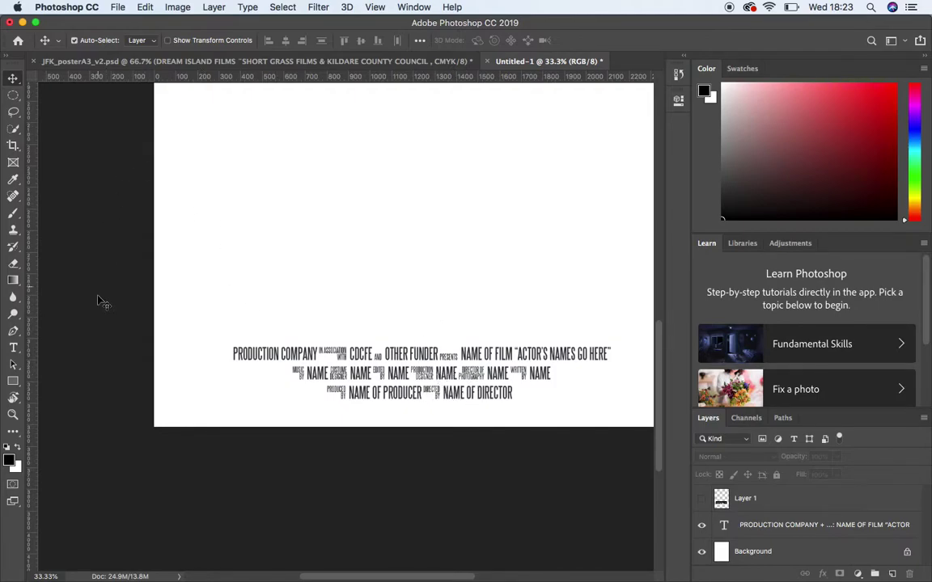
# - Pick the Horizontal Type tool and confirm SteelTongs Regular at 18 pt for new text
pyautogui.click(13, 348)
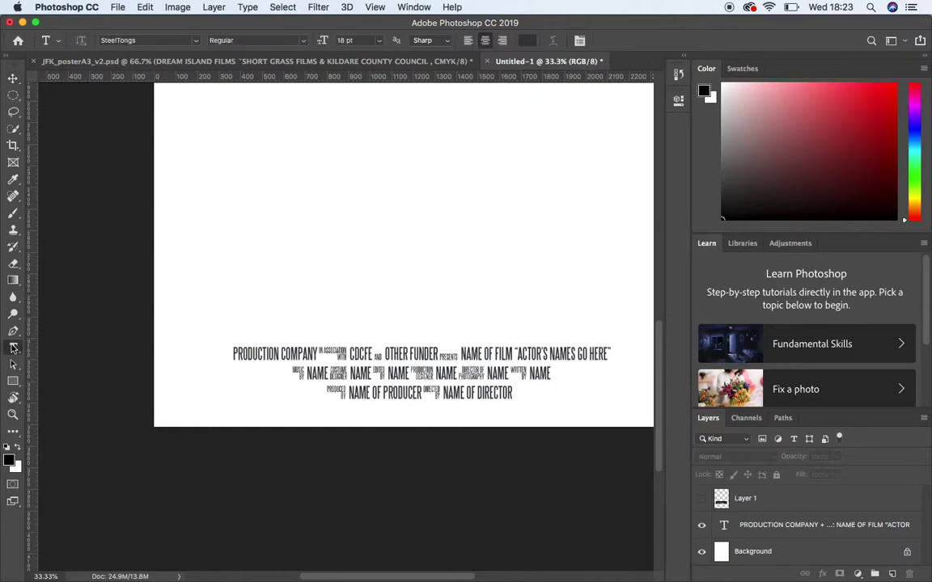
pyautogui.click(102, 40)
pyautogui.moveTo(471, 571)
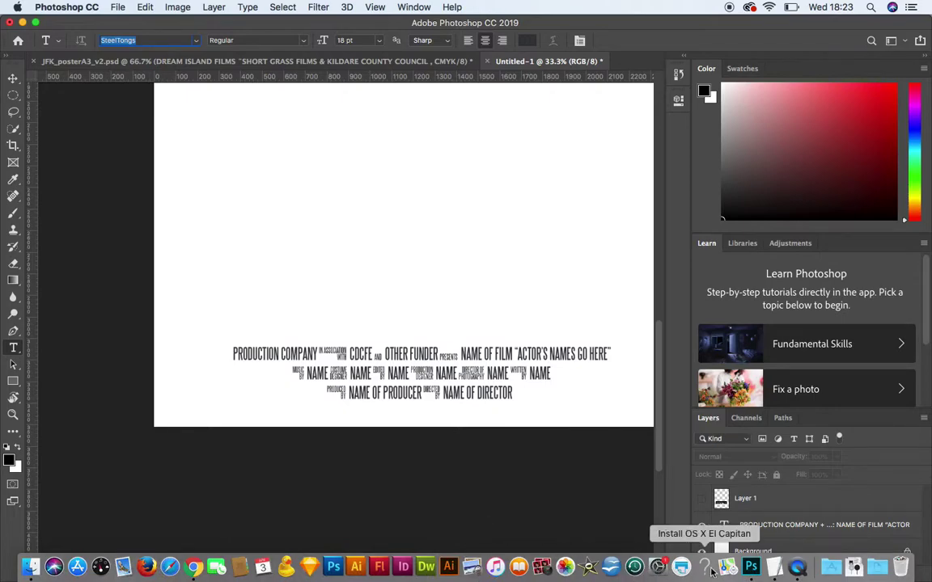
# - Preview the steeltongs_regular folder's font files in Finder and open SteelTongs Readme.rtf in TextEdit
pyautogui.click(30, 566)
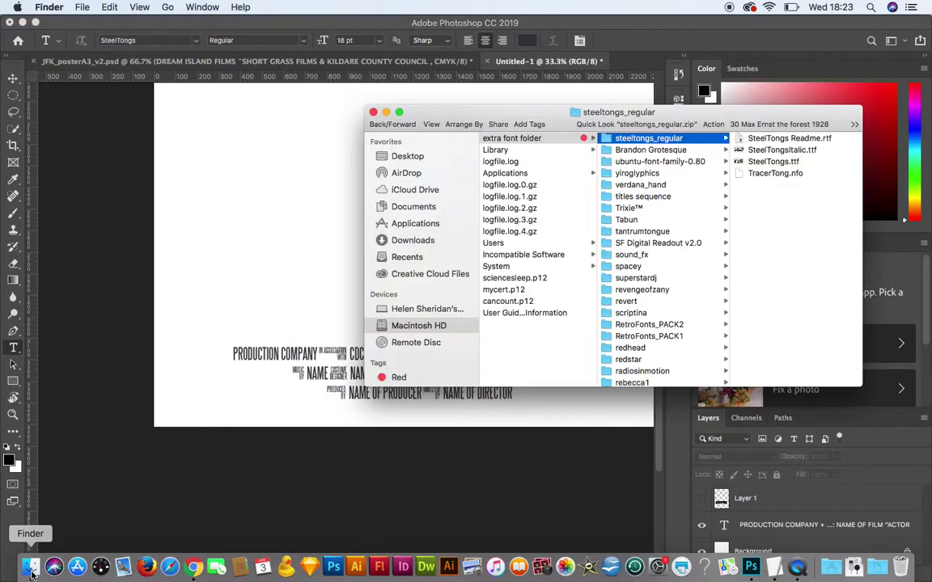
pyautogui.moveTo(726, 132); pyautogui.dragTo(536, 125)
pyautogui.click(560, 131)
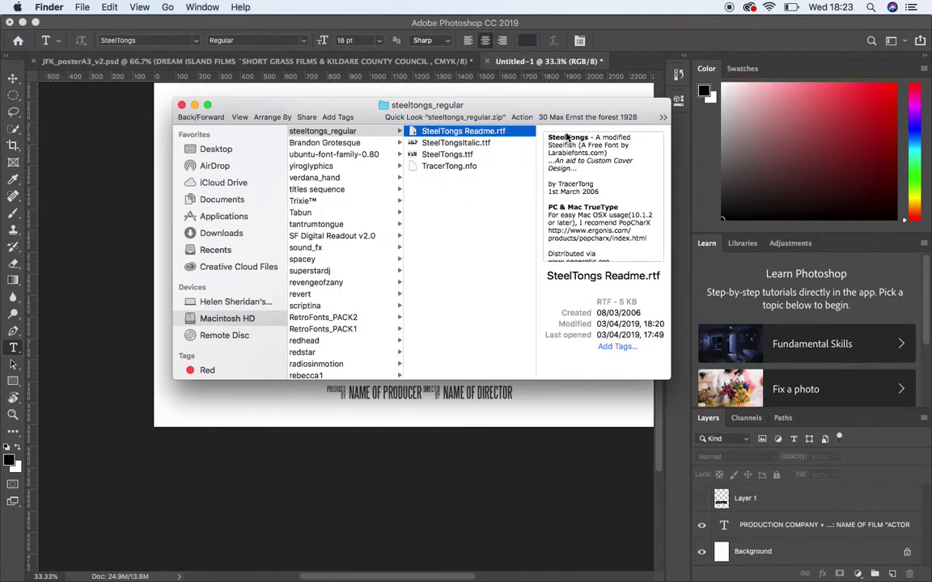
pyautogui.click(461, 143)
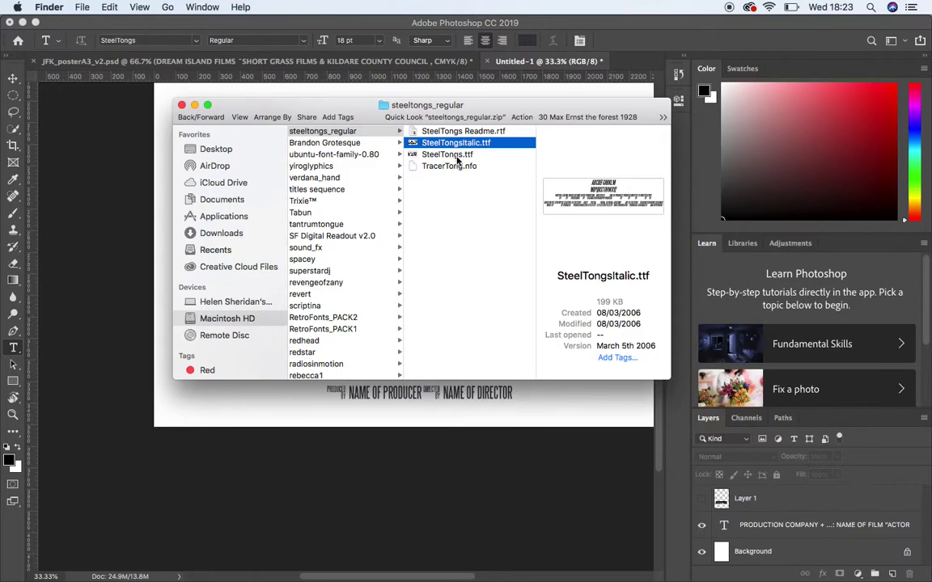
pyautogui.click(456, 155)
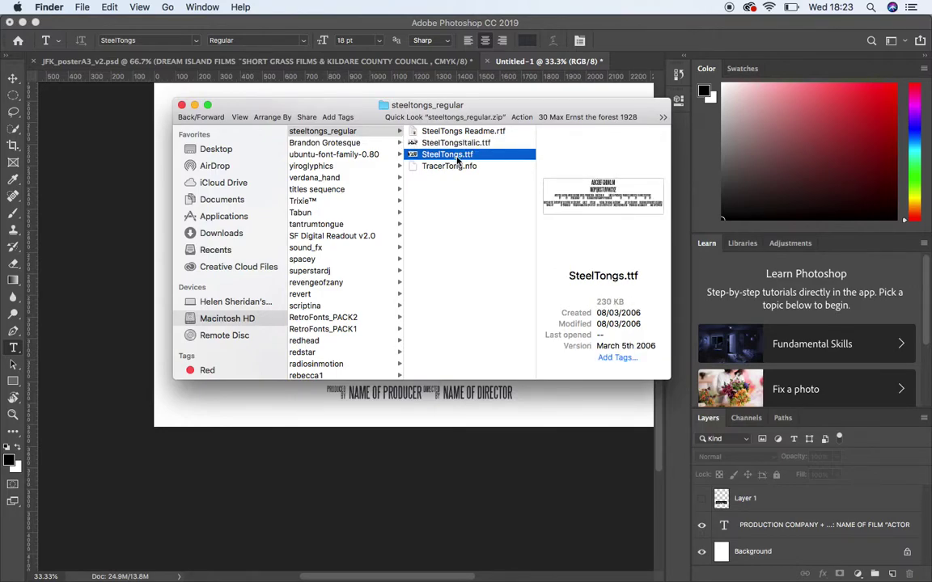
pyautogui.press('Up')
pyautogui.press('Up')
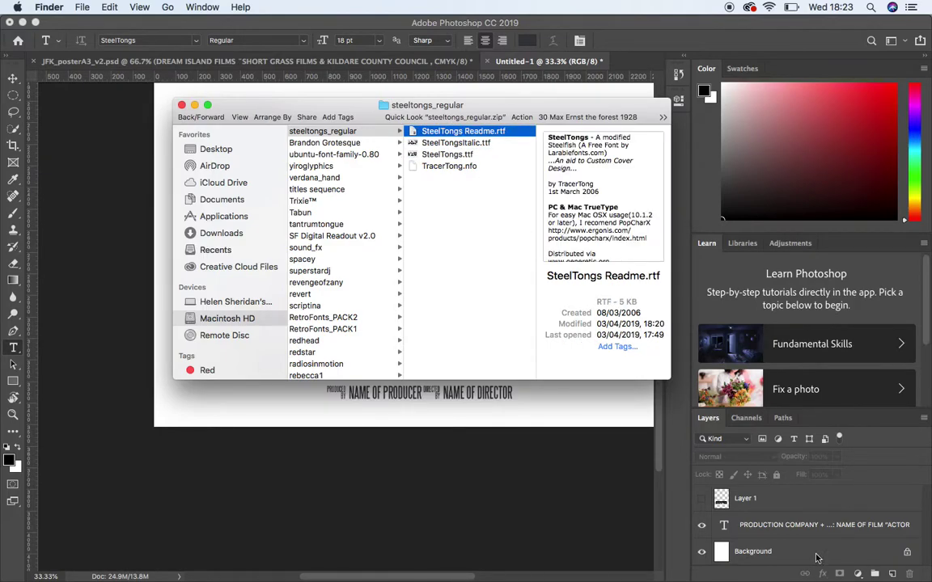
pyautogui.moveTo(890, 571)
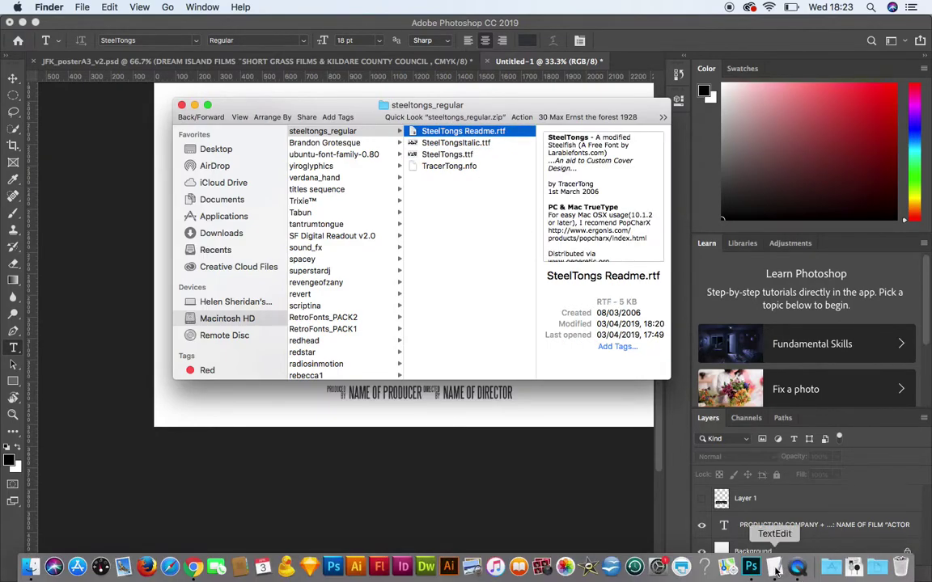
pyautogui.click(775, 571)
# - Bring the SteelTongs readme to the front, move it left, and scroll its lowercase credit list
pyautogui.click(520, 329)
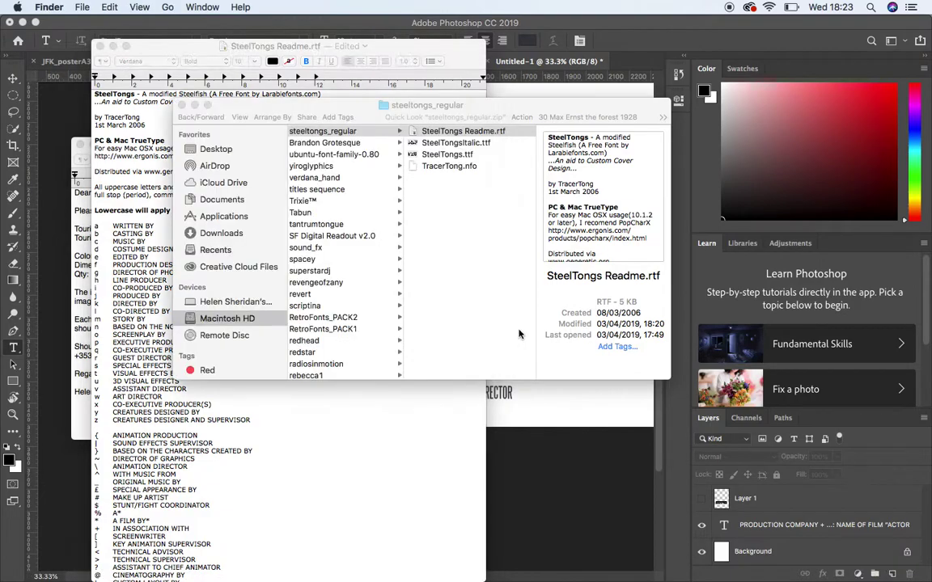
pyautogui.click(164, 101)
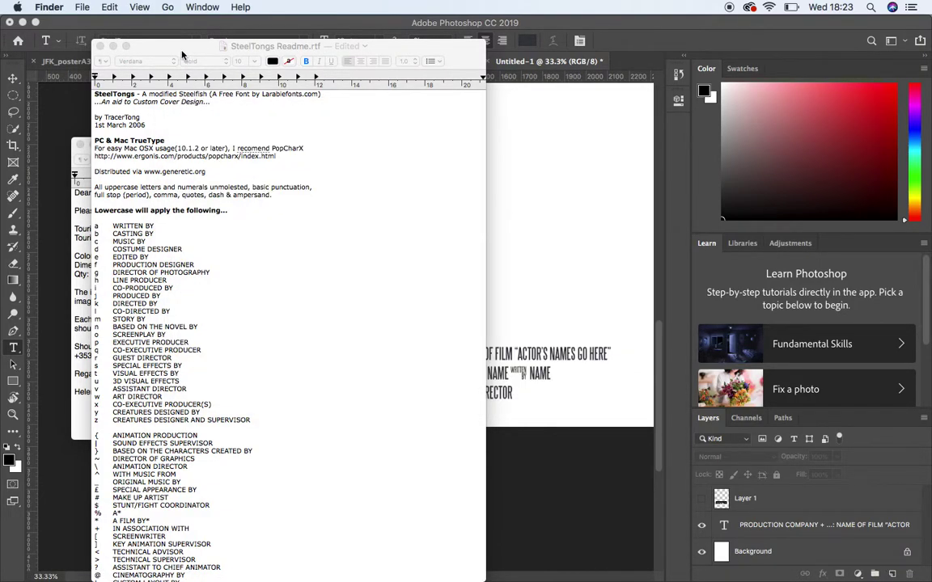
pyautogui.moveTo(167, 51); pyautogui.dragTo(142, 19)
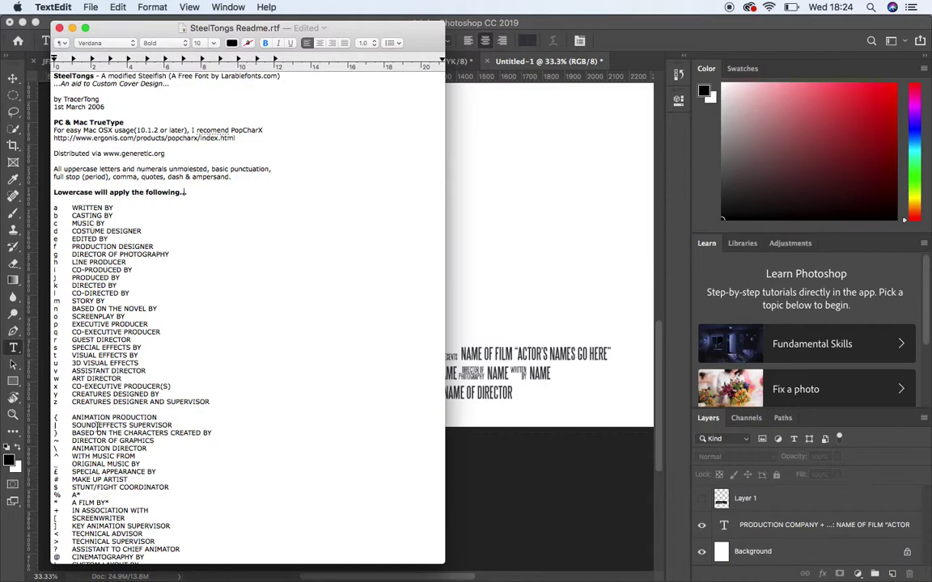
pyautogui.scroll(-15, 97, 424)
pyautogui.scroll(15, 97, 420)
# - Zoom in to inspect the original three-line billing block, then zoom out to the full poster
pyautogui.click(489, 280)
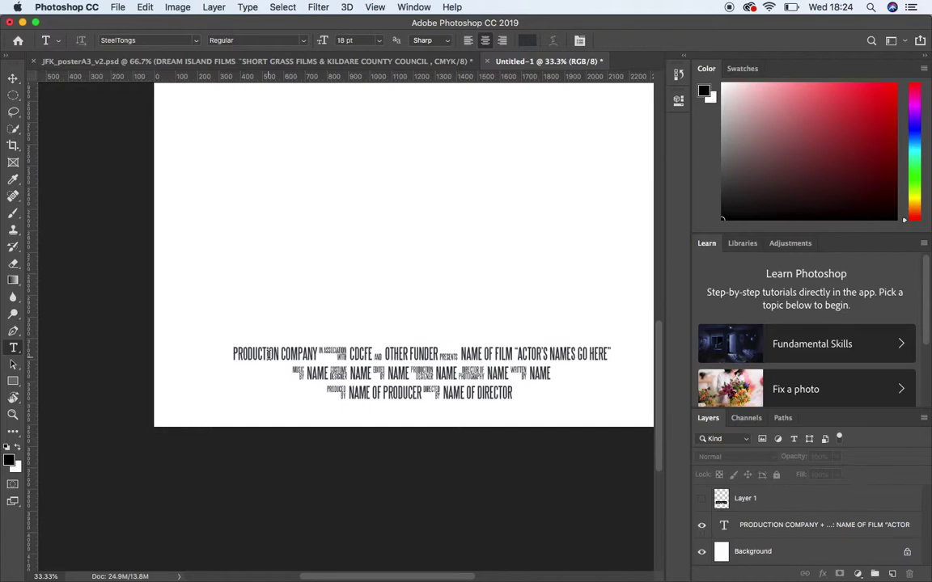
pyautogui.hscroll(3, 270, 318)
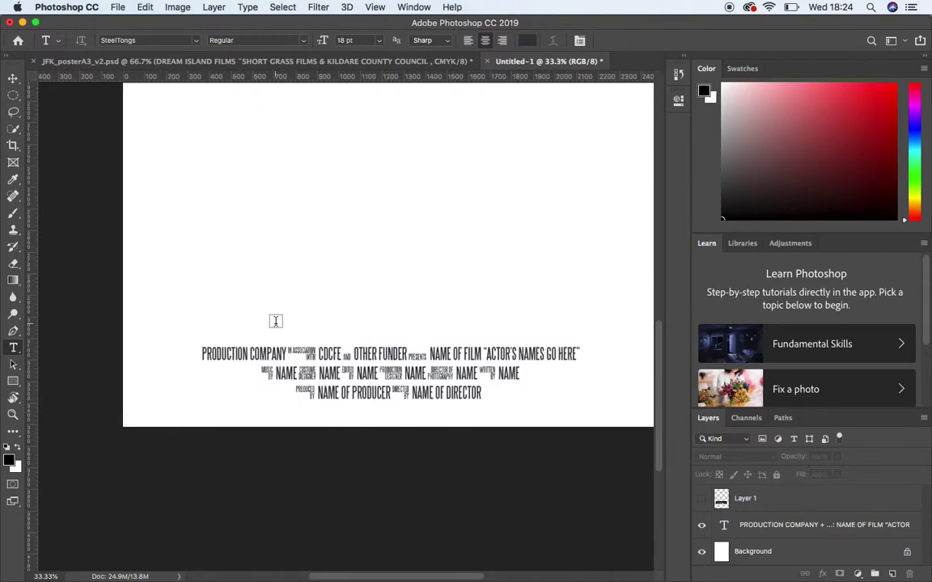
pyautogui.press('super+equal')
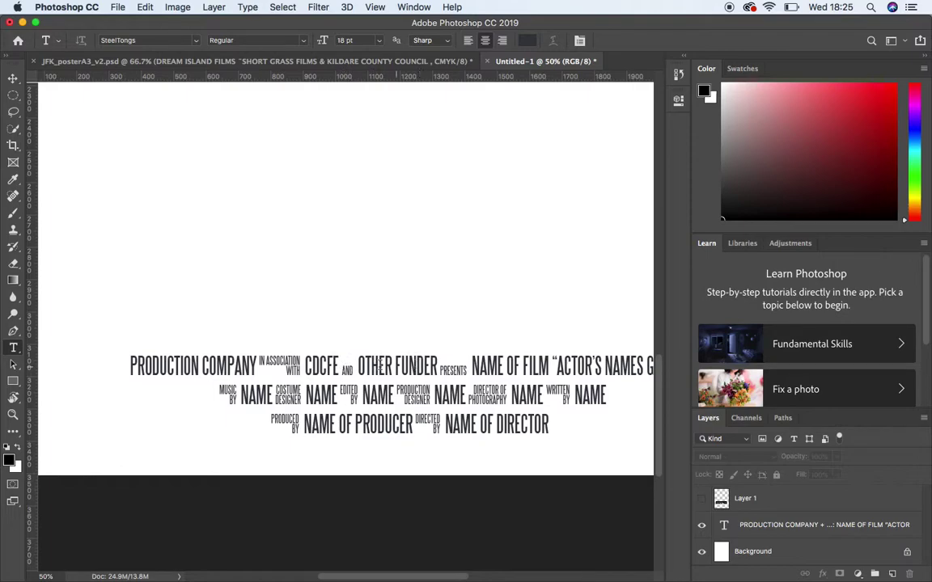
pyautogui.hscroll(3, 440, 368)
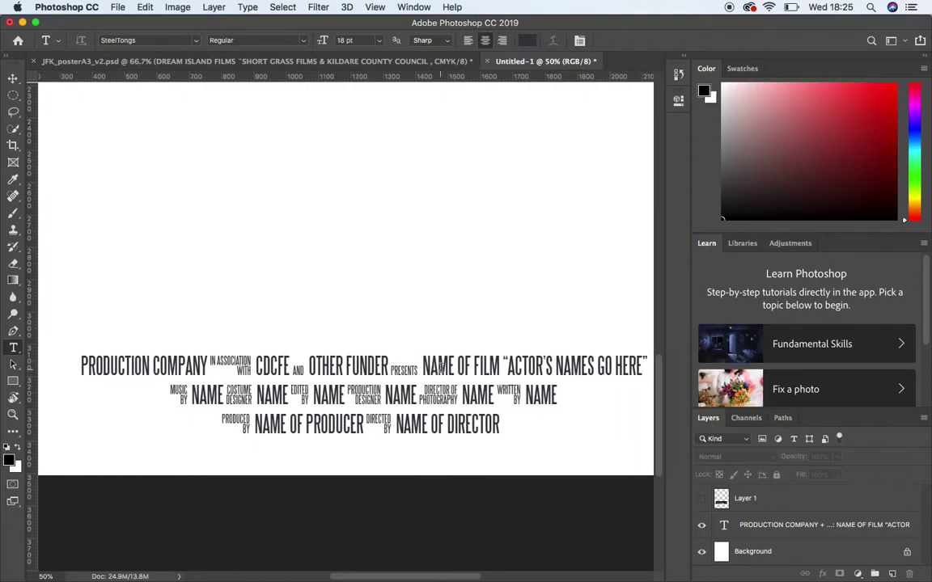
pyautogui.hscroll(3, 438, 368)
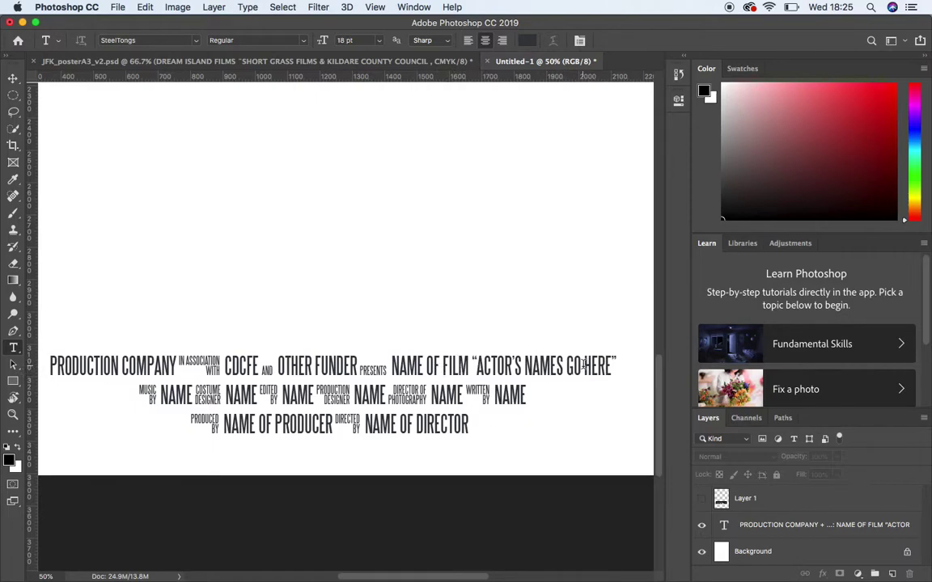
pyautogui.hscroll(1, 583, 364)
pyautogui.hscroll(-2, 452, 373)
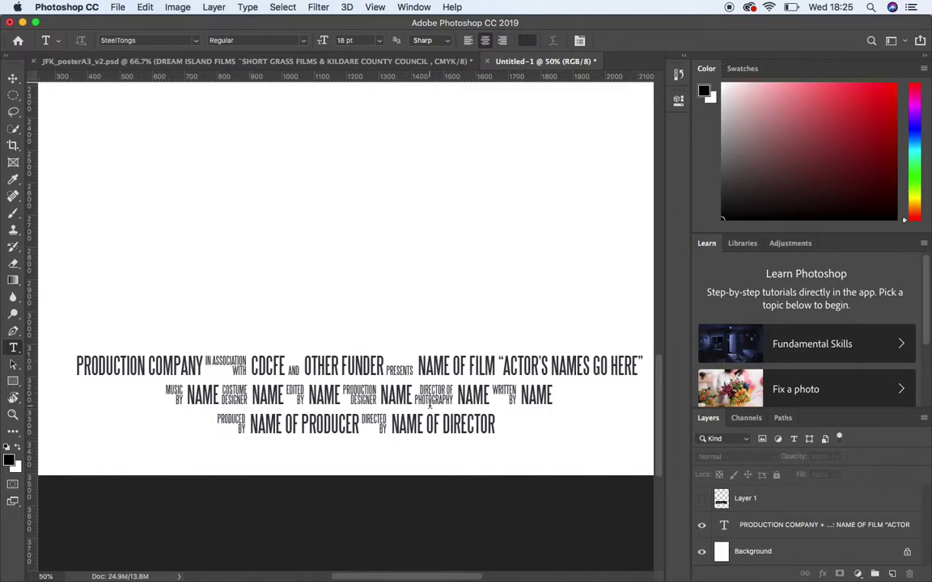
pyautogui.press('super+minus')
pyautogui.press('super+minus')
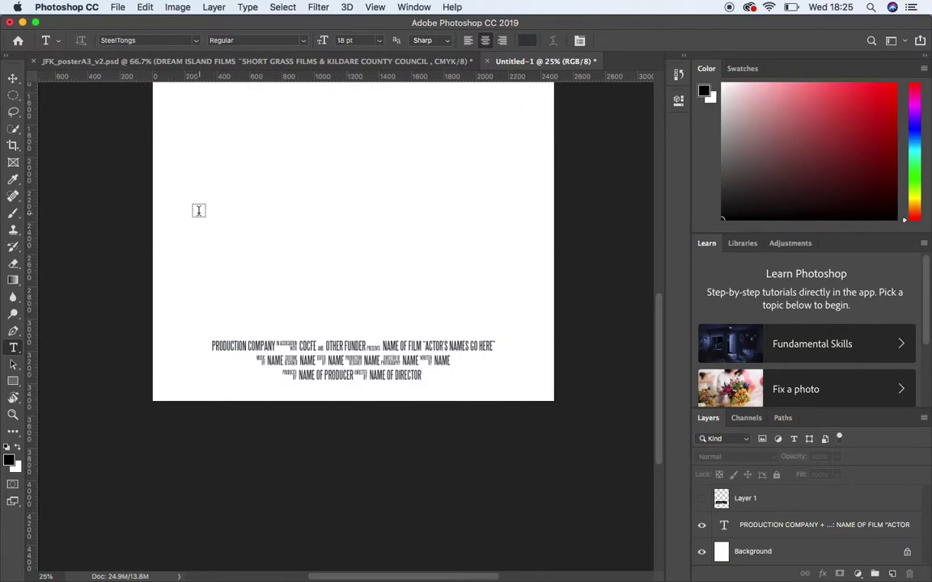
# - Draw a text box above the original billing block and type PRODUCTION COMPANY
pyautogui.moveTo(199, 211); pyautogui.dragTo(535, 281)
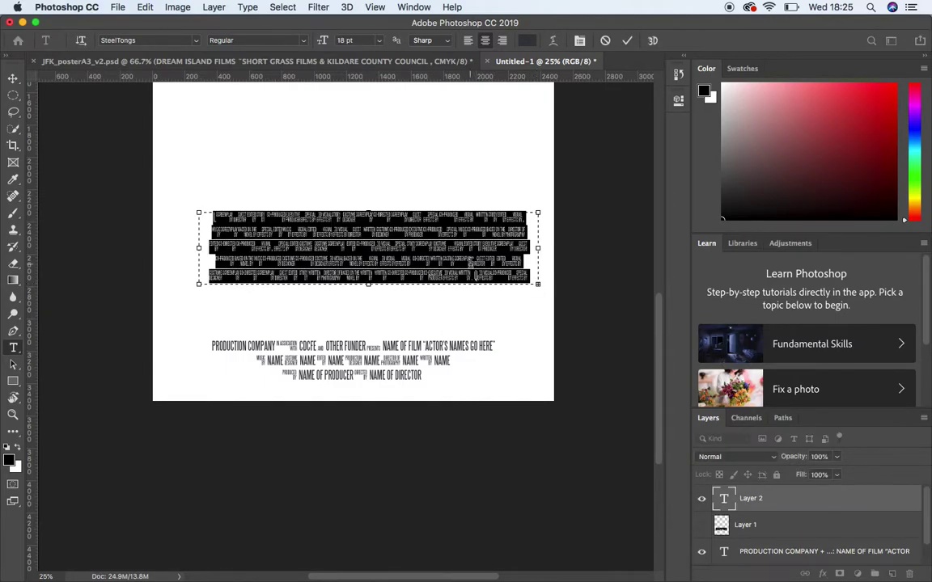
pyautogui.press('BackSpace')
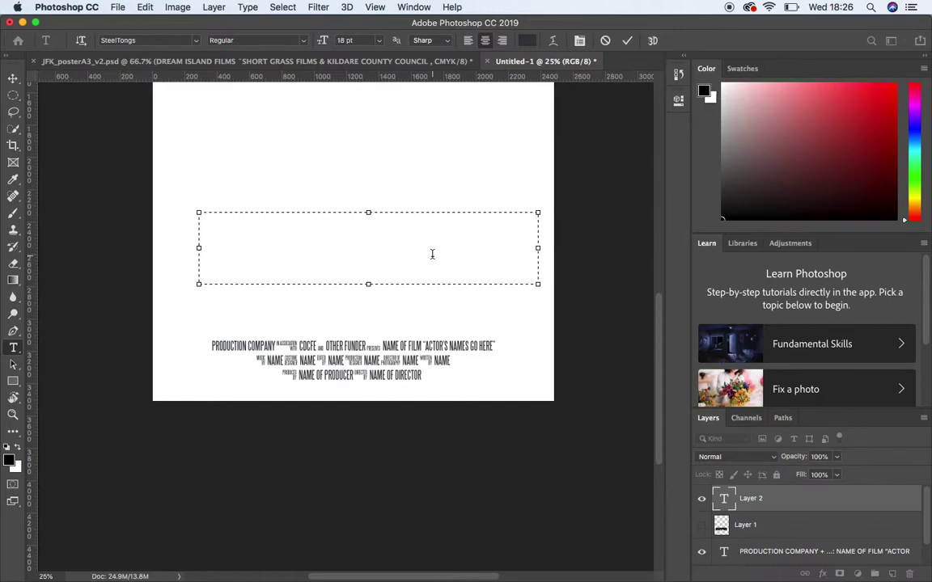
pyautogui.write('PRODUCTION COMPA')
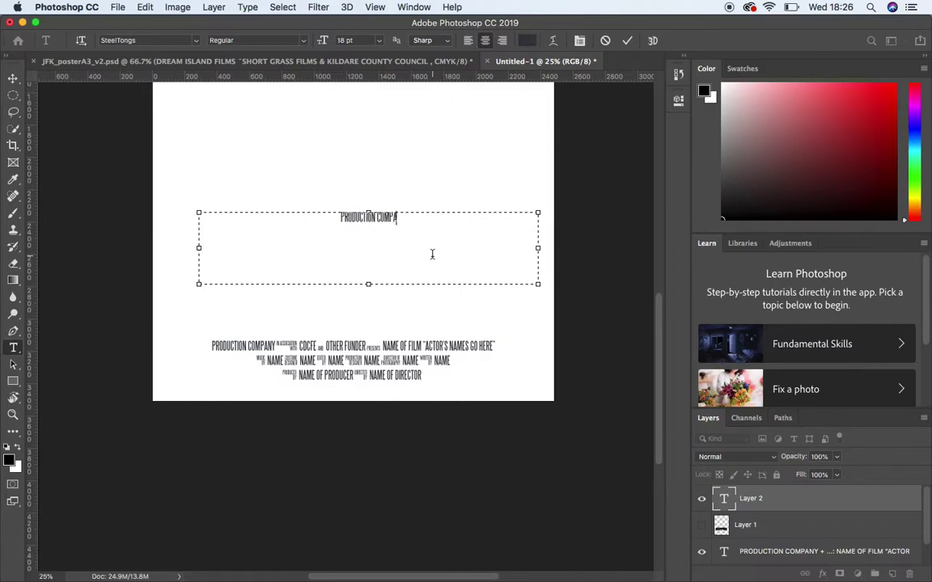
pyautogui.write('NY')
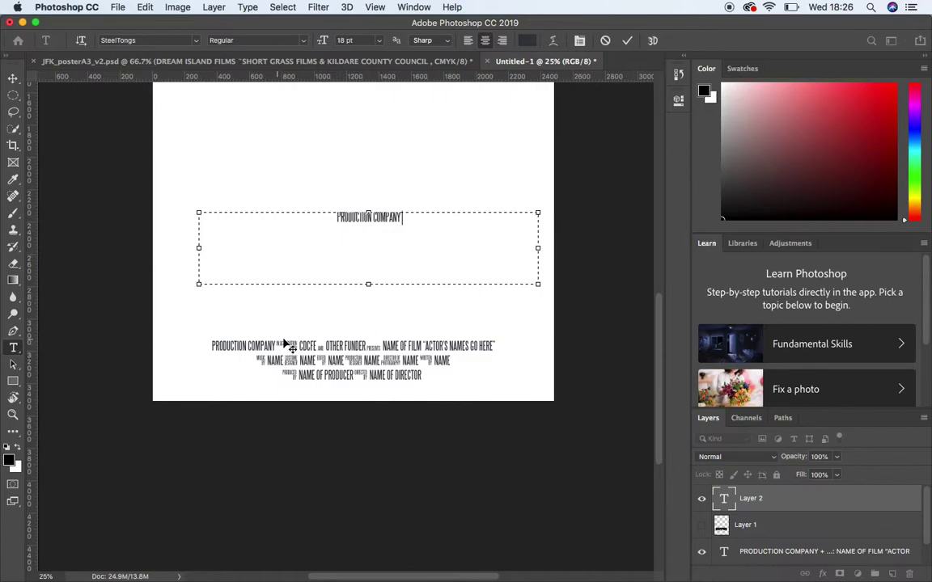
# - Scroll the readme's lowercase credit-label list, then return to the Photoshop poster
pyautogui.moveTo(634, 576)
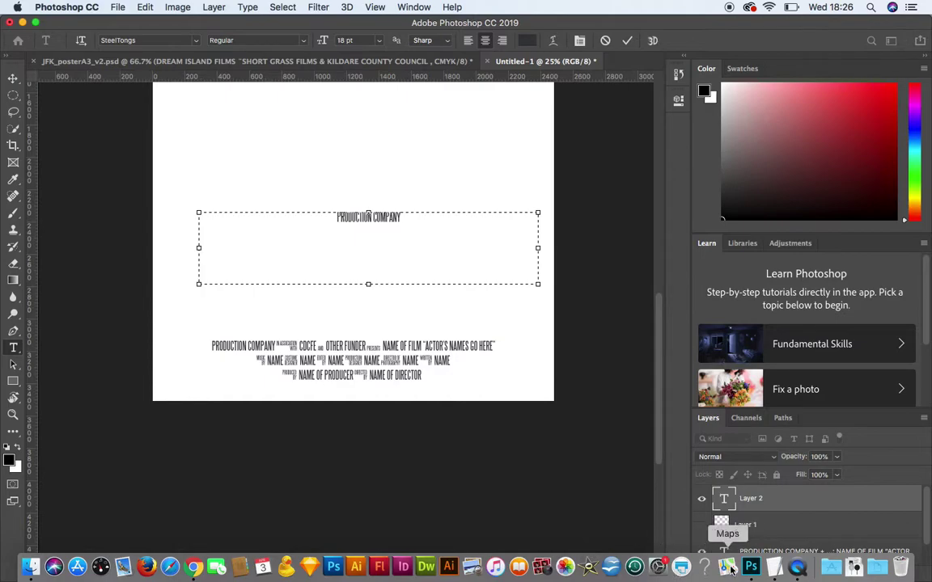
pyautogui.click(774, 570)
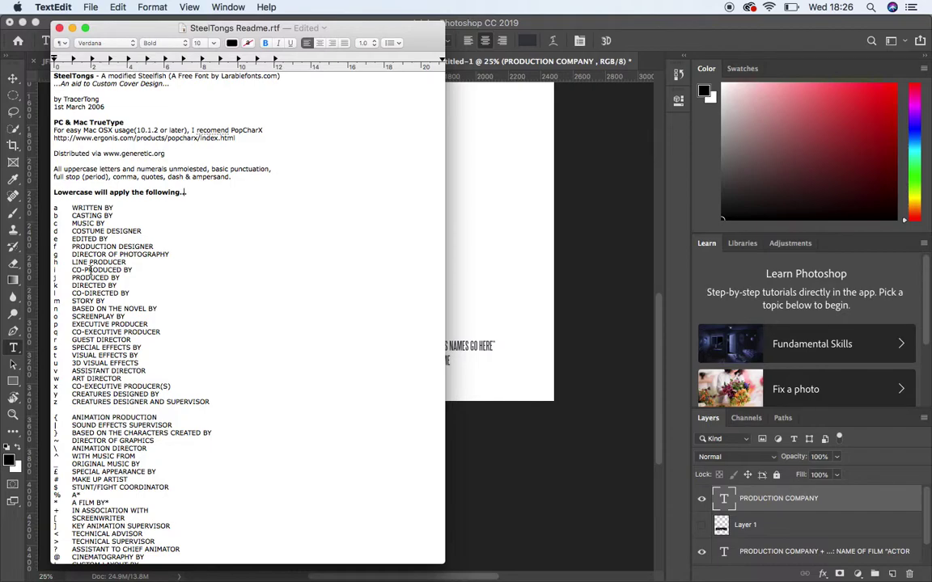
pyautogui.scroll(-3, 87, 332)
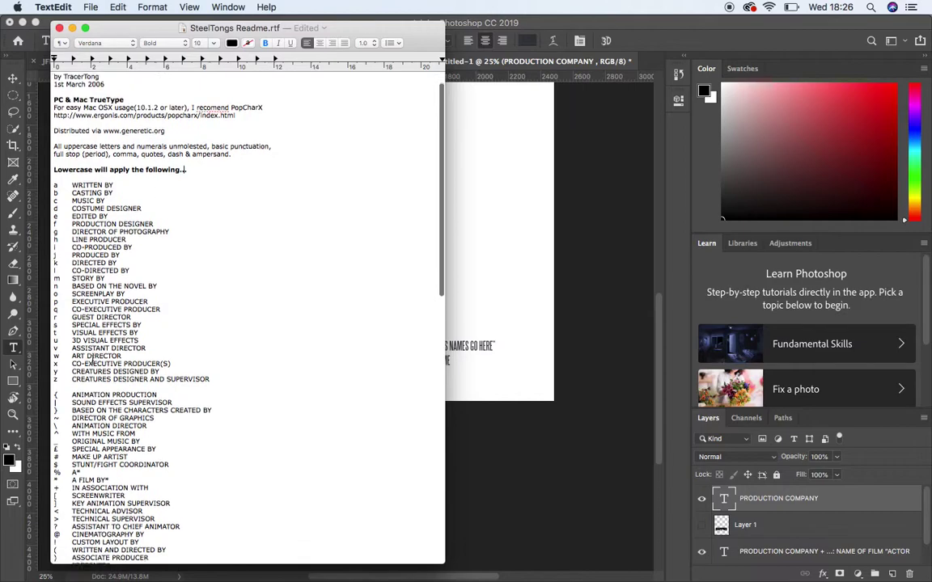
pyautogui.scroll(-3, 93, 362)
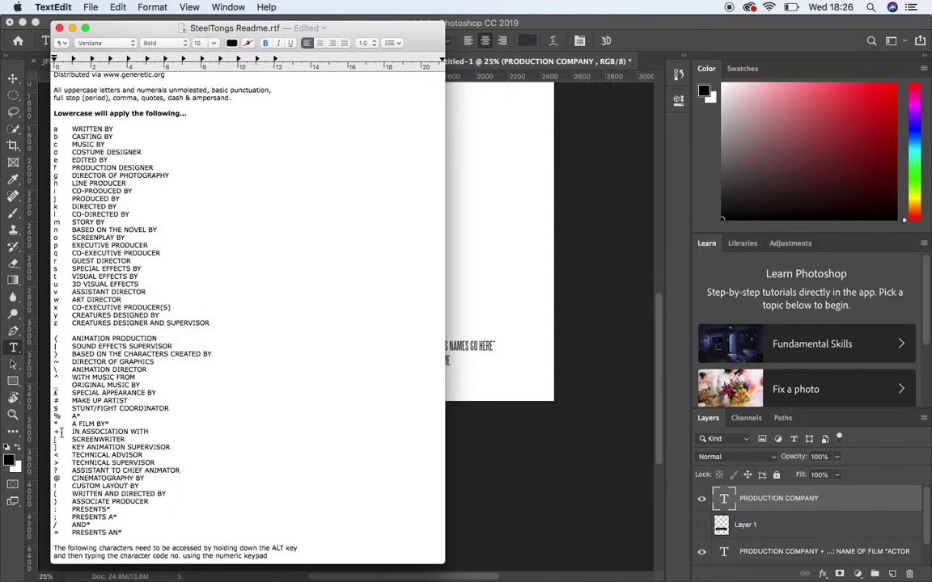
pyautogui.click(457, 273)
pyautogui.click(402, 212)
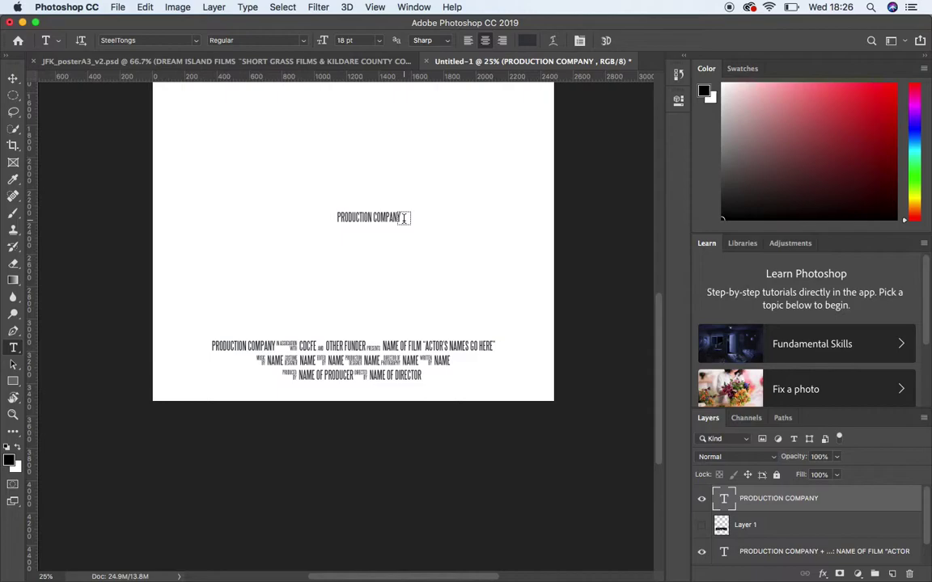
# - Delete the stray pasted Lorem Ipsum placeholder layer and return to the Type tool
pyautogui.press('cmd+v')
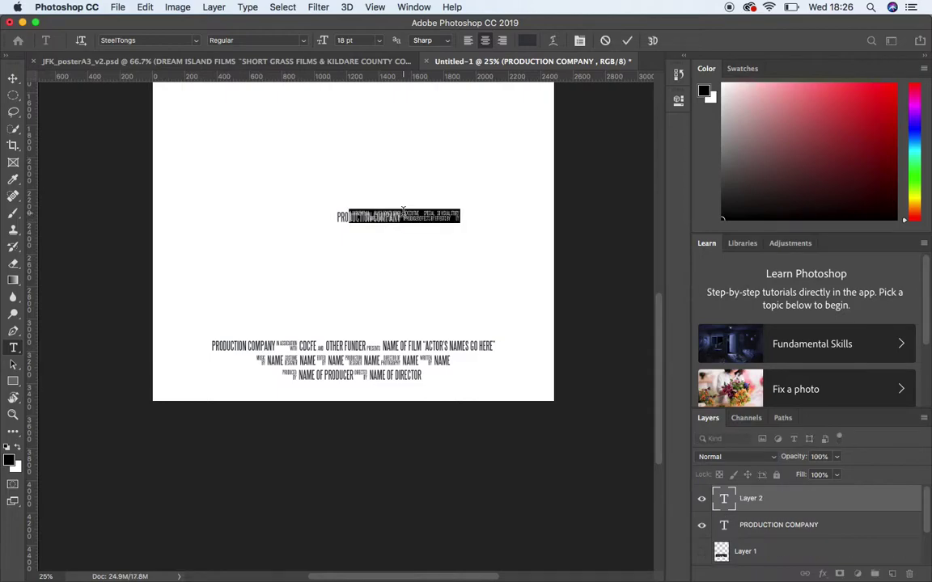
pyautogui.click(13, 79)
pyautogui.press('BackSpace')
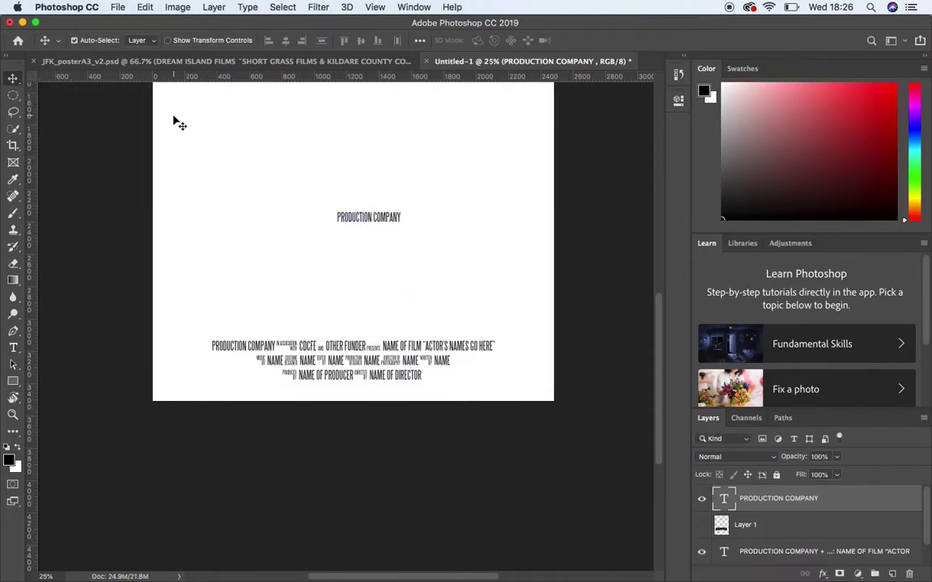
pyautogui.press('t')
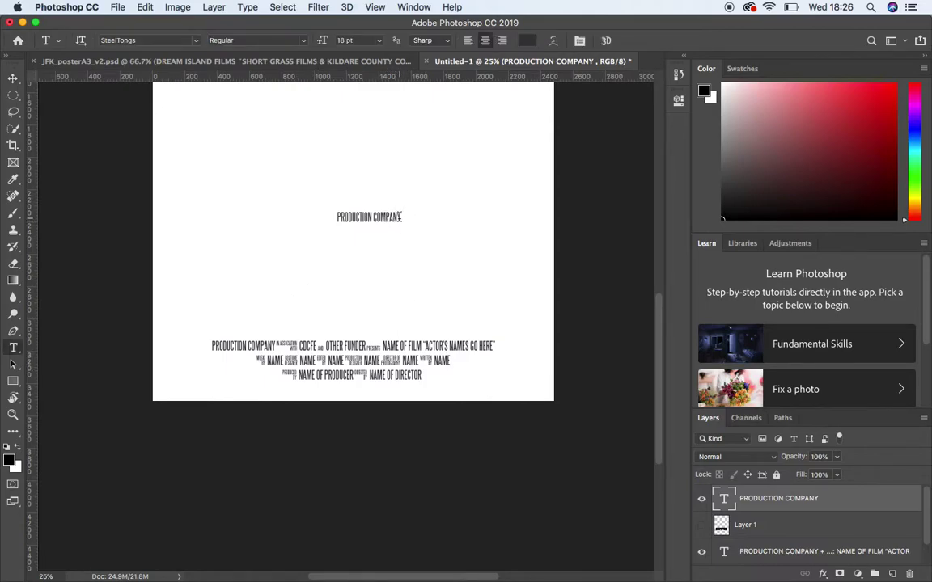
# - Append the IN ASSOCIATION WITH label and CDCFE after PRODUCTION COMPANY
pyautogui.click(398, 216)
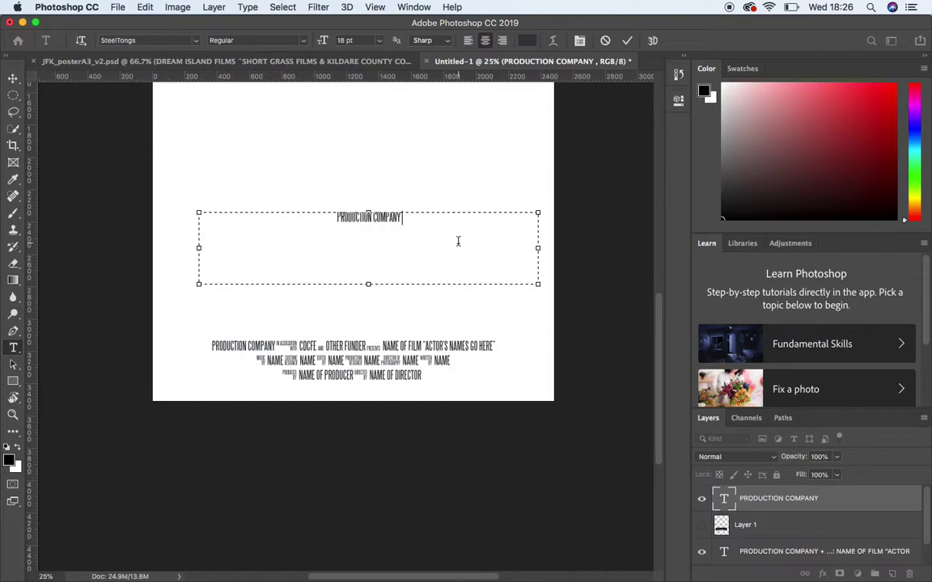
pyautogui.write('IN ASSOCIATION WITH')
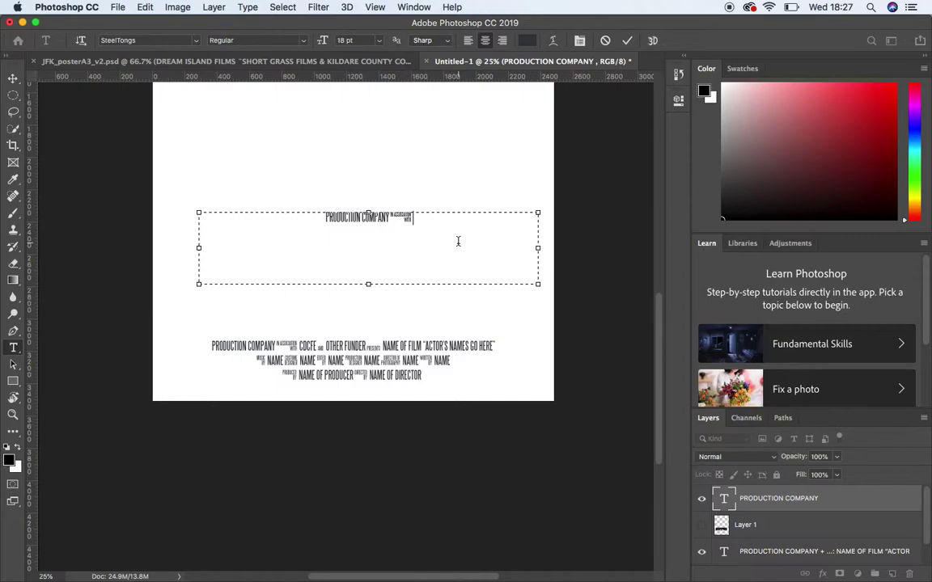
pyautogui.write('CDC')
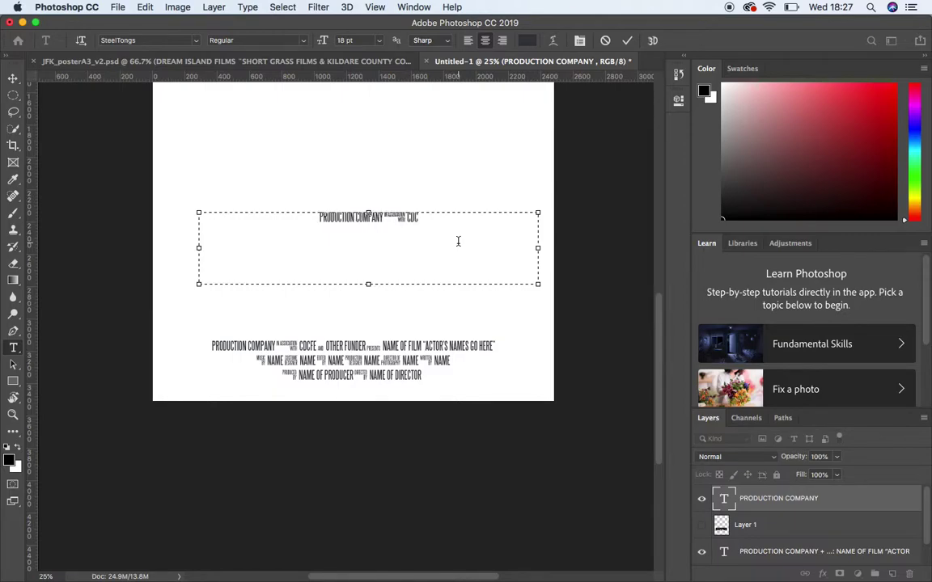
pyautogui.write('F')
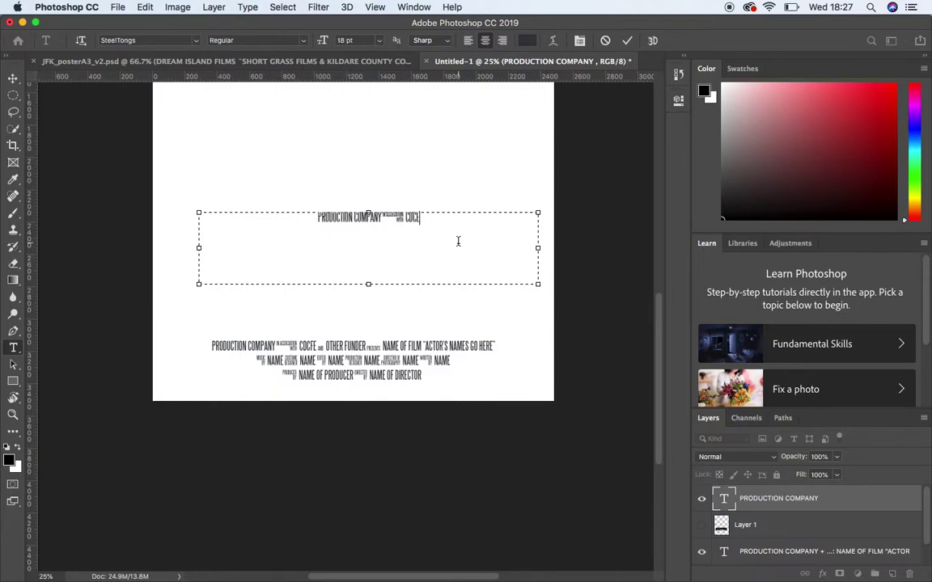
pyautogui.press('BackSpace')
pyautogui.press('BackSpace')
pyautogui.write('CFE')
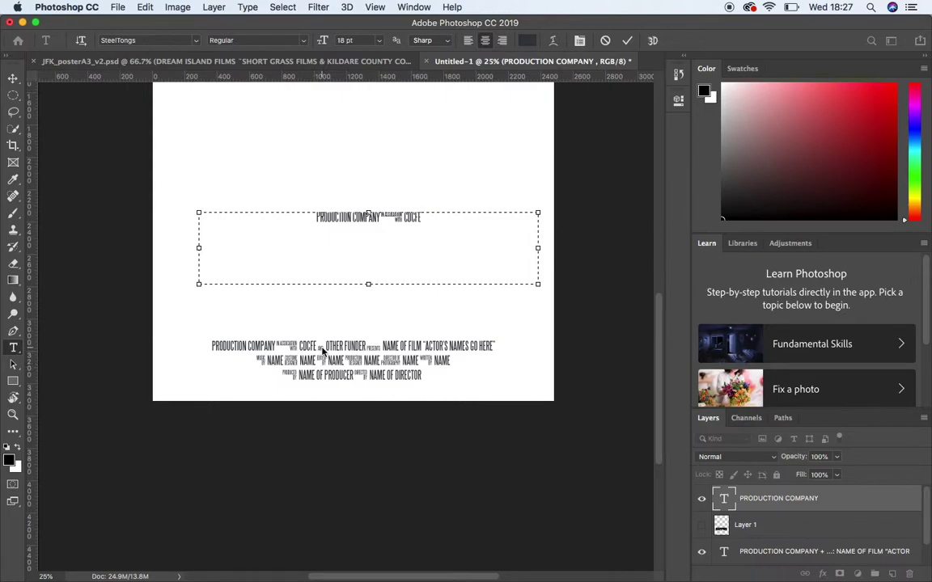
# - Reopen the SteelTongs readme to check which symbols map to which credits
pyautogui.moveTo(718, 579)
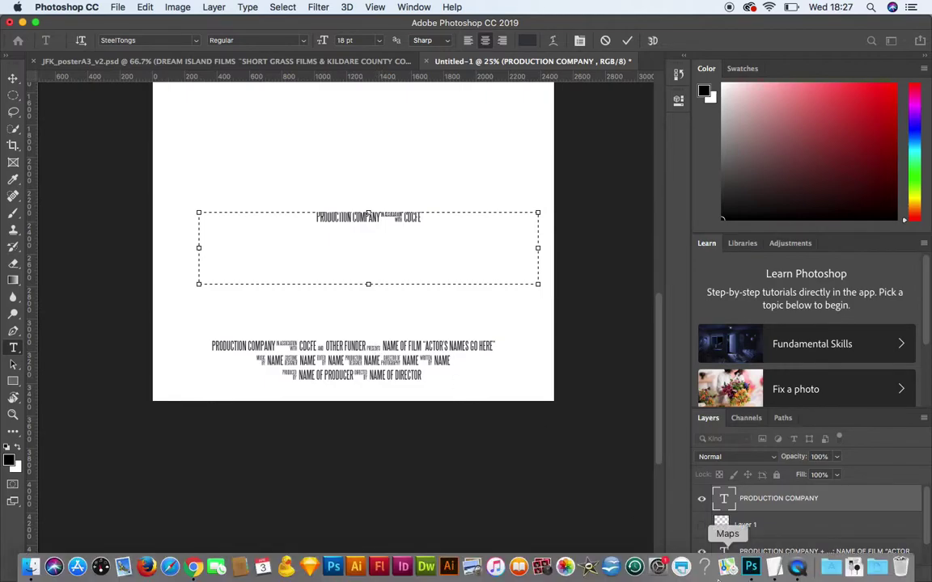
pyautogui.click(772, 567)
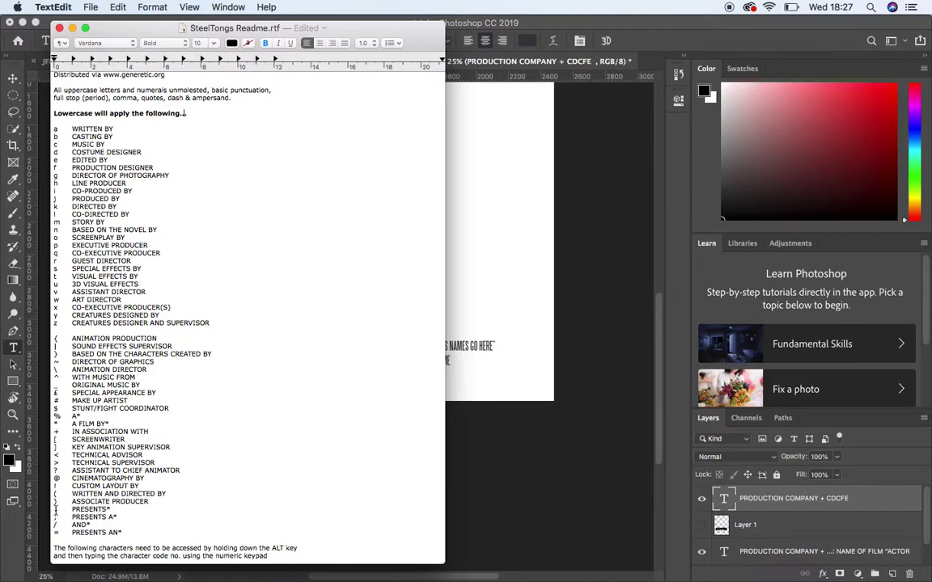
# - Add the small PRESENTS label after CDCFE, removing the extra pasted labels
pyautogui.click(483, 308)
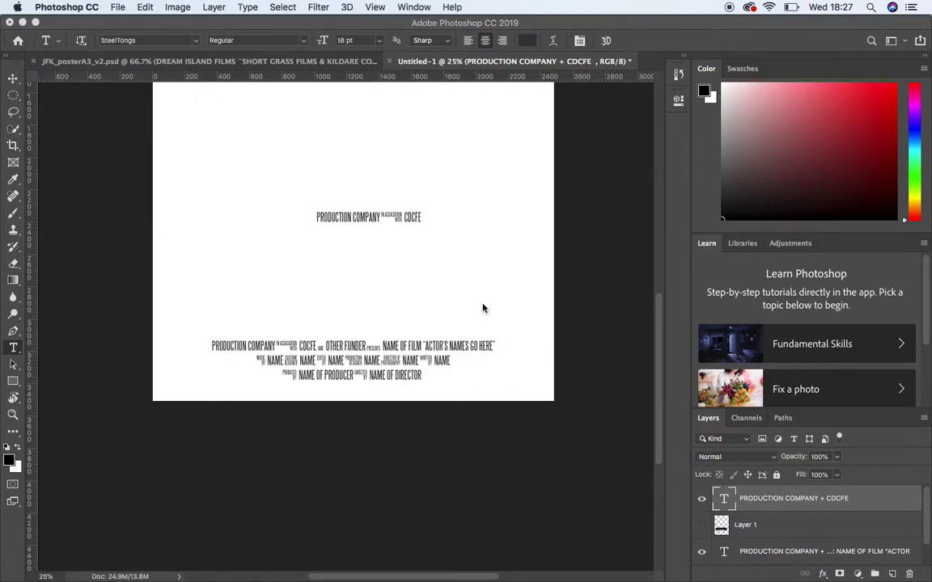
pyautogui.click(485, 220)
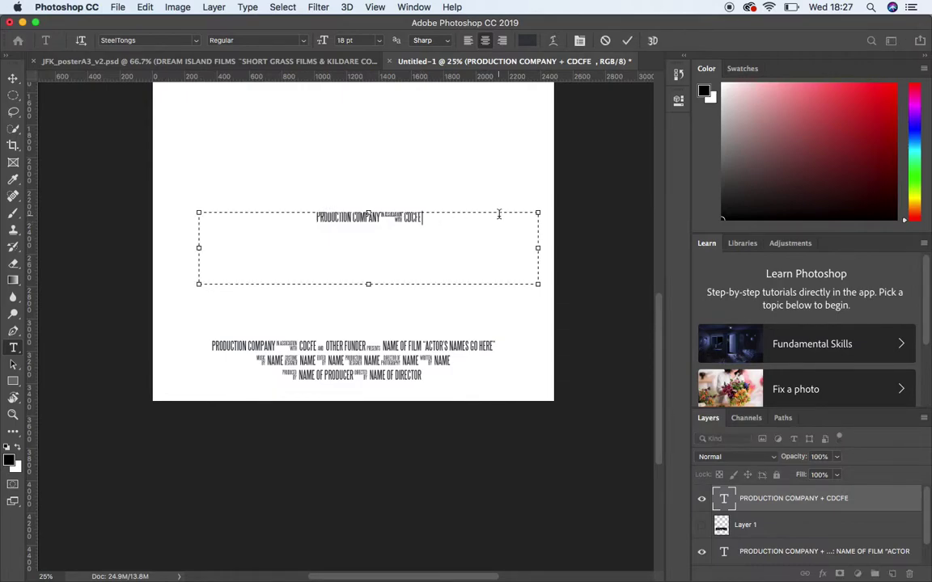
pyautogui.write('PRESENTS')
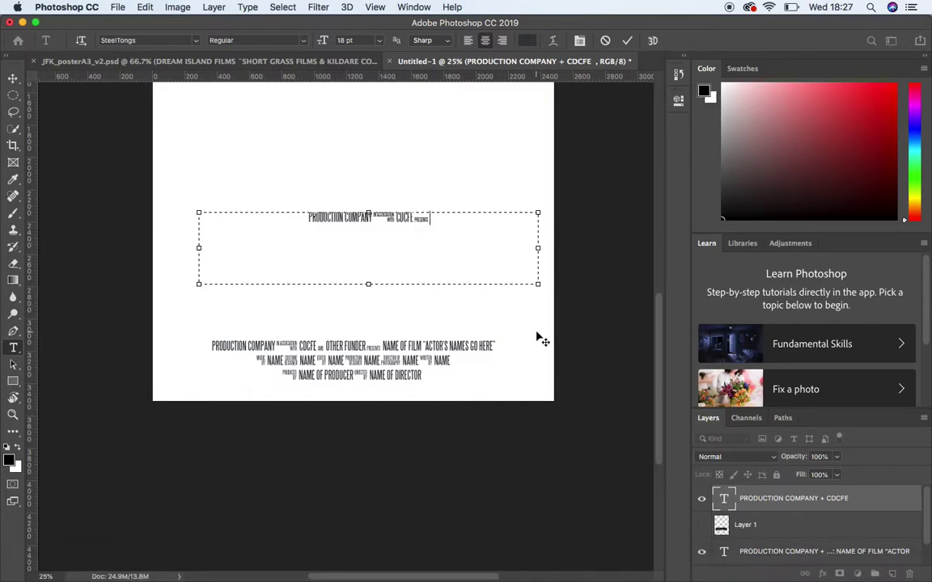
pyautogui.press('super+v')
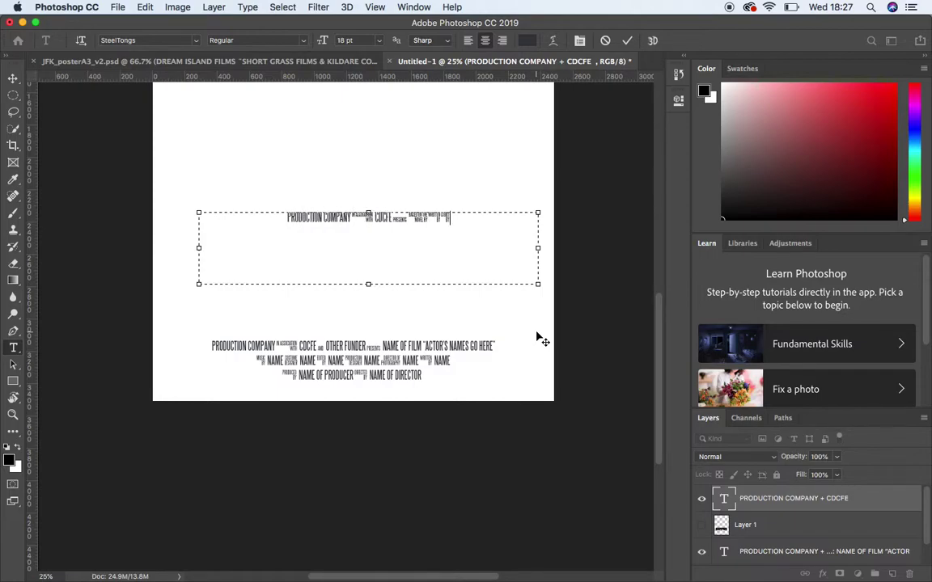
pyautogui.press('BackSpace')
pyautogui.press('BackSpace')
pyautogui.press('BackSpace')
pyautogui.press('BackSpace')
pyautogui.press('BackSpace')
pyautogui.press('BackSpace')
pyautogui.press('BackSpace')
pyautogui.press('BackSpace')
pyautogui.press('BackSpace')
pyautogui.press('BackSpace')
pyautogui.press('BackSpace')
pyautogui.press('BackSpace')
pyautogui.press('BackSpace')
pyautogui.press('BackSpace')
pyautogui.press('BackSpace')
pyautogui.press('BackSpace')
pyautogui.press('BackSpace')
pyautogui.press('BackSpace')
pyautogui.press('BackSpace')
pyautogui.press('BackSpace')
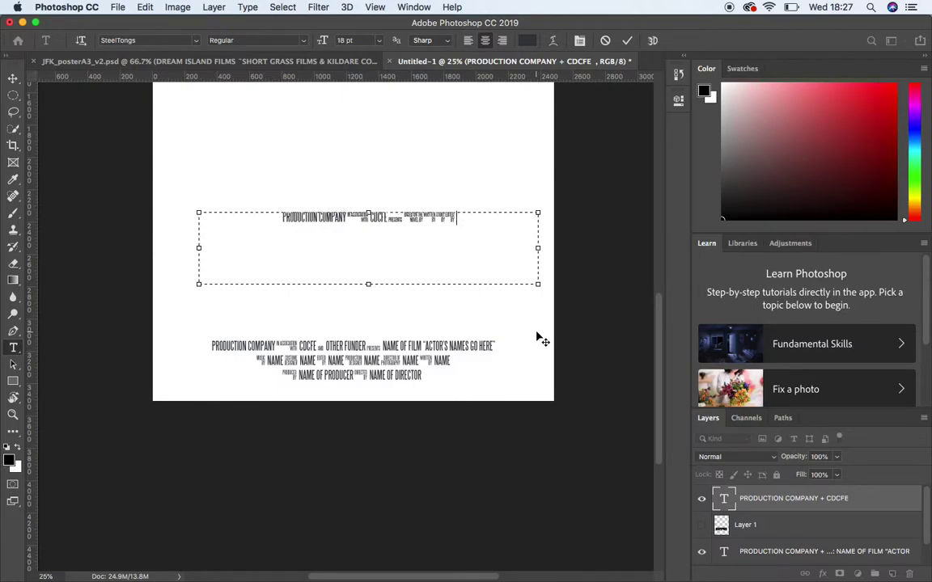
pyautogui.press('BackSpace')
pyautogui.press('BackSpace')
pyautogui.press('BackSpace')
pyautogui.press('BackSpace')
pyautogui.press('BackSpace')
pyautogui.press('BackSpace')
pyautogui.press('BackSpace')
pyautogui.press('BackSpace')
pyautogui.press('BackSpace')
pyautogui.press('BackSpace')
pyautogui.press('BackSpace')
pyautogui.press('BackSpace')
pyautogui.press('BackSpace')
pyautogui.press('BackSpace')
pyautogui.press('BackSpace')
pyautogui.press('BackSpace')
pyautogui.press('BackSpace')
pyautogui.press('BackSpace')
pyautogui.press('BackSpace')
pyautogui.press('BackSpace')
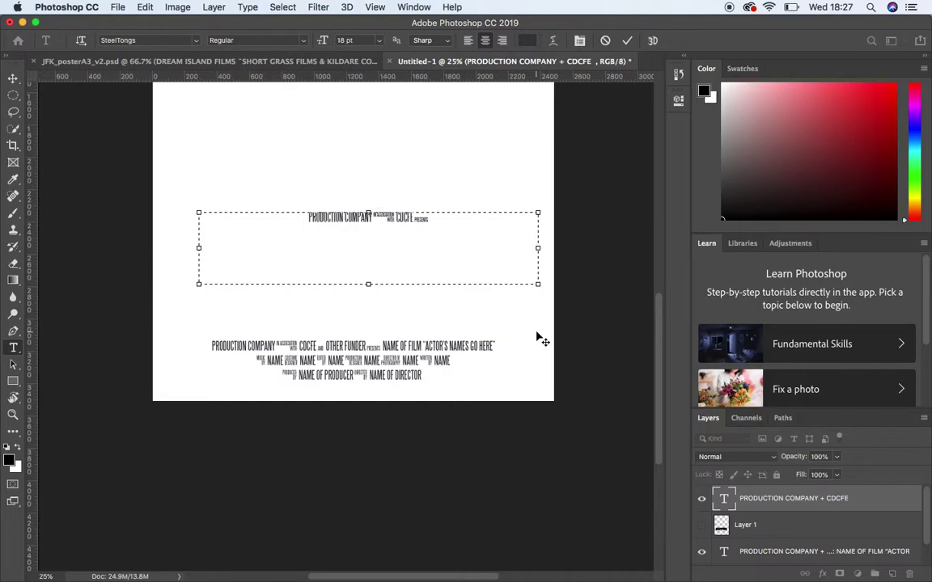
# - Type NAME OF FILM "ACTOR'S NAMES" after the PRESENTS label
pyautogui.write('NAME')
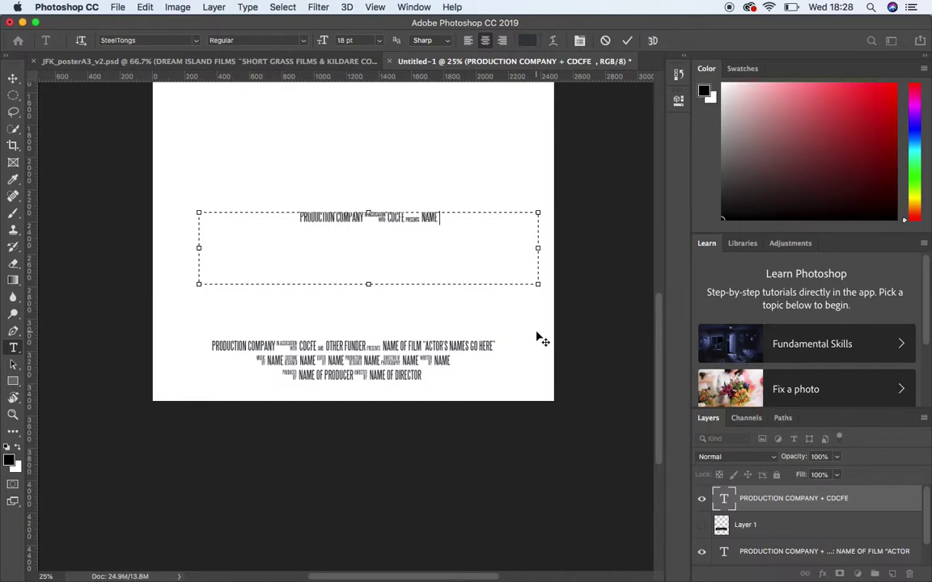
pyautogui.write(' OF FILM')
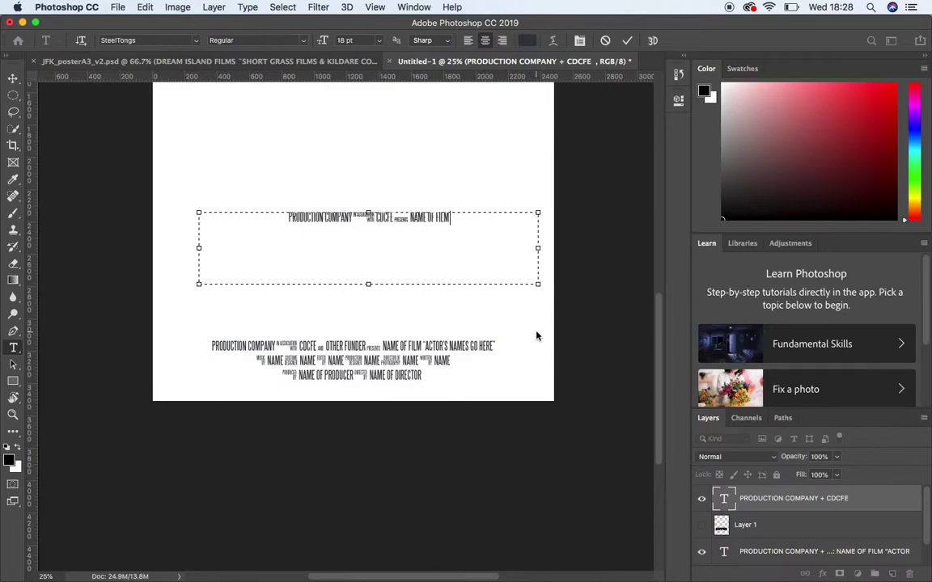
pyautogui.write('" ACTOR')
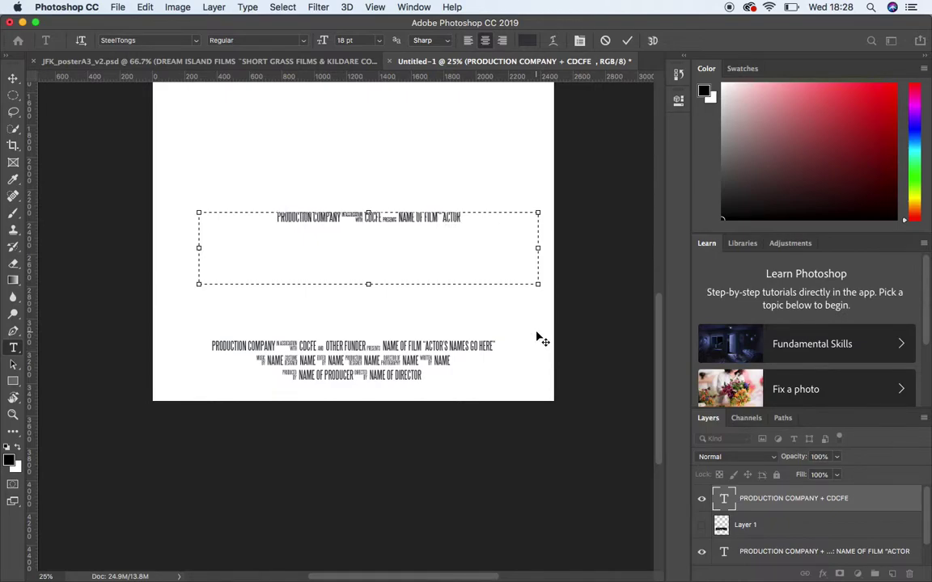
pyautogui.write("'S NAMES")
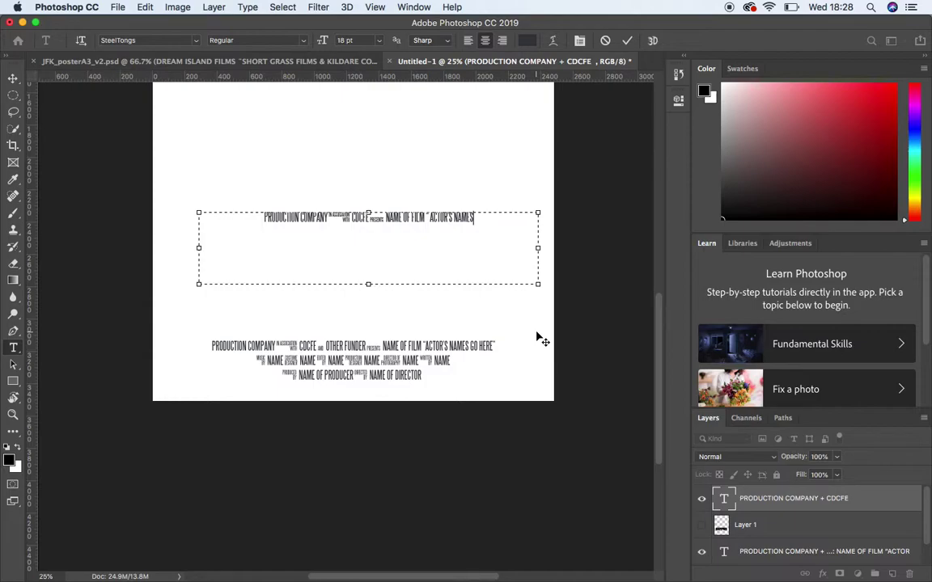
pyautogui.write('"')
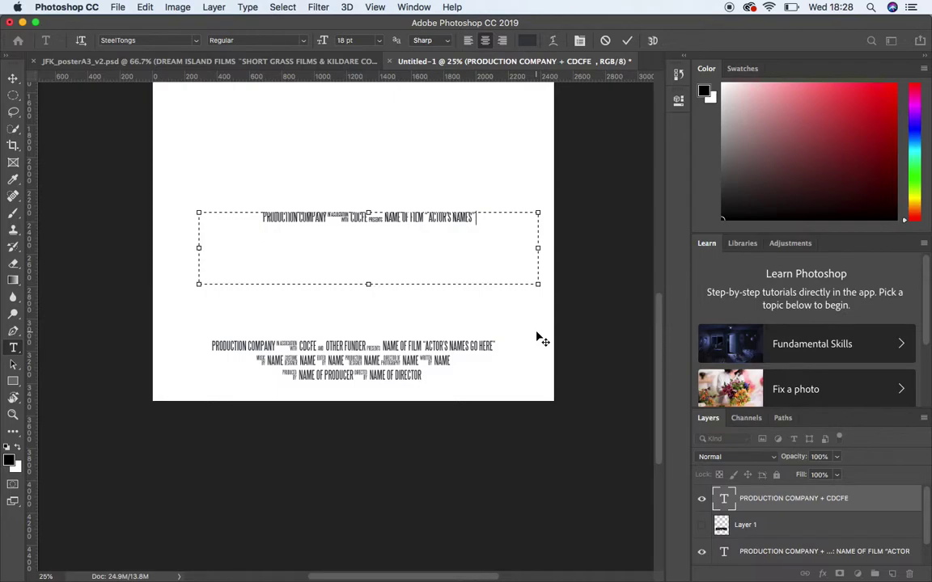
pyautogui.moveTo(609, 576)
# - Add the MUSIC BY label after "ACTOR'S NAMES", trim extra labels, then type NAME HERE
pyautogui.click(780, 575)
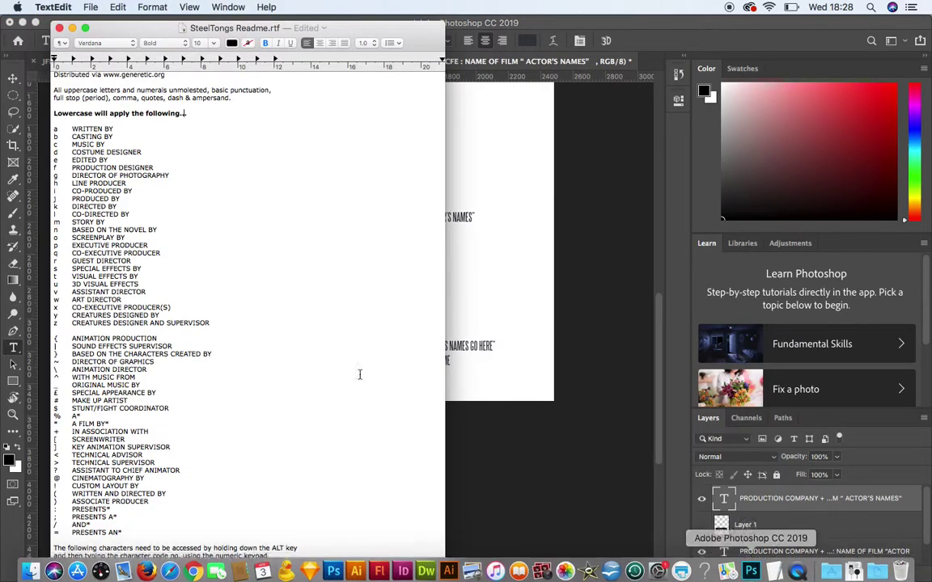
pyautogui.click(484, 285)
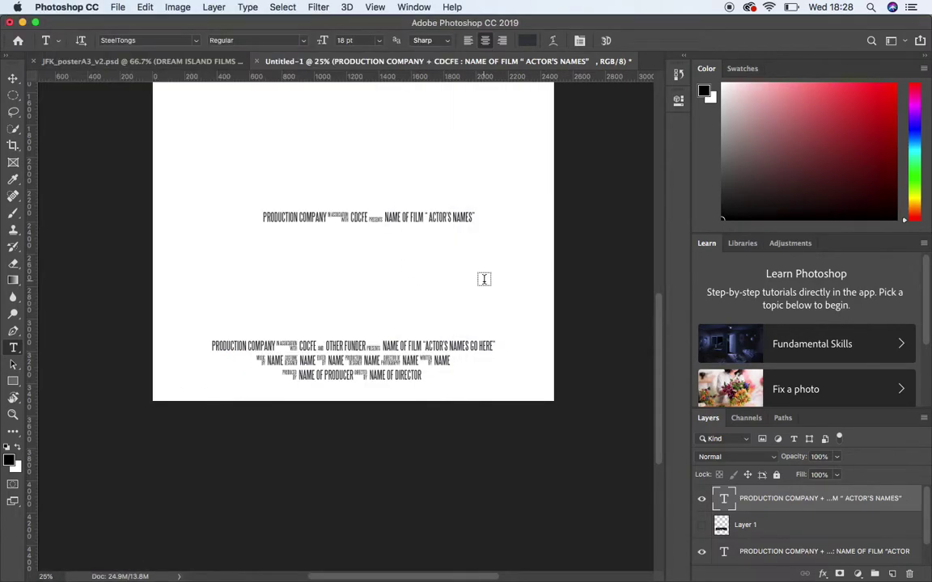
pyautogui.click(476, 218)
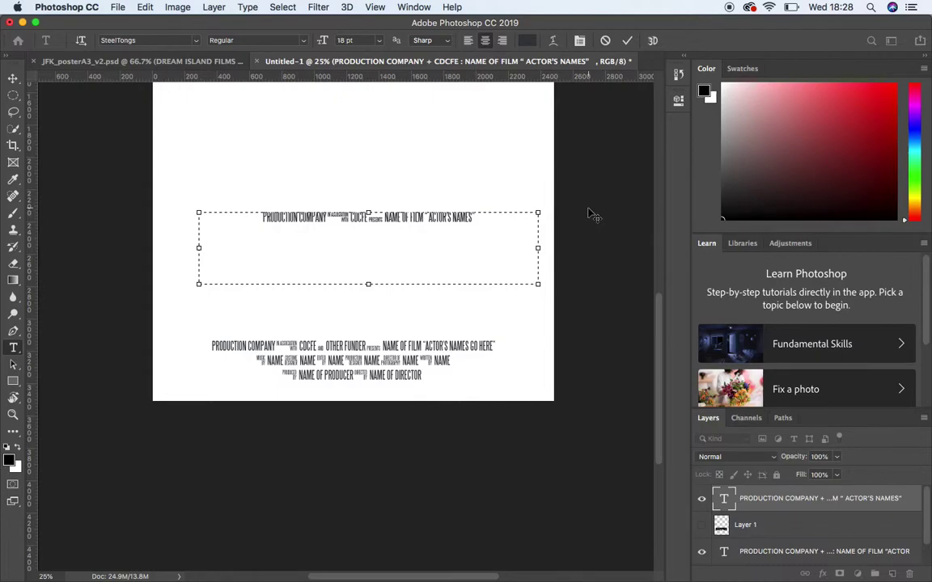
pyautogui.write('MUSIC BY')
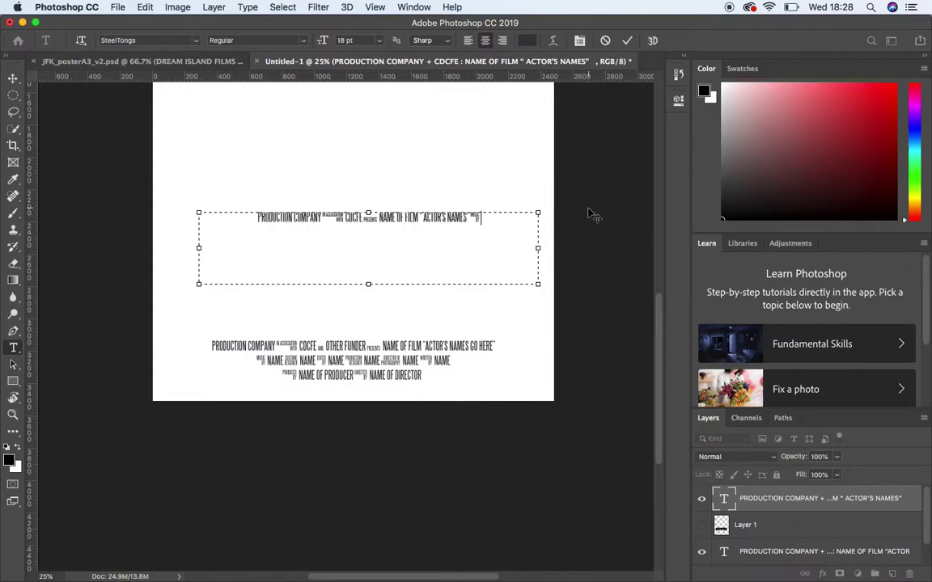
pyautogui.press('super+v')
pyautogui.press('super+v')
pyautogui.press('super+v')
pyautogui.press('super+v')
pyautogui.press('super+v')
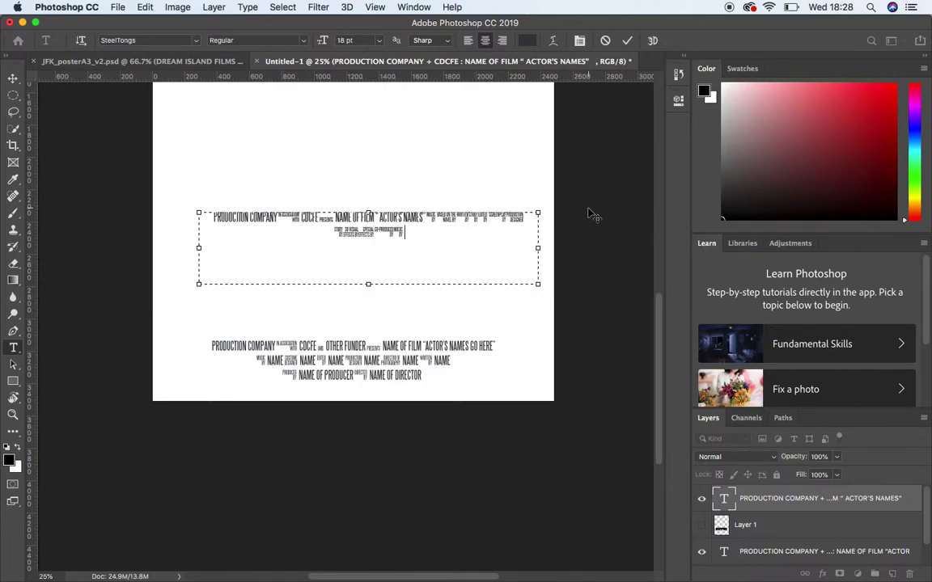
pyautogui.press('BackSpace')
pyautogui.press('BackSpace')
pyautogui.press('BackSpace')
pyautogui.press('BackSpace')
pyautogui.press('BackSpace')
pyautogui.press('BackSpace')
pyautogui.press('BackSpace')
pyautogui.press('BackSpace')
pyautogui.press('BackSpace')
pyautogui.press('BackSpace')
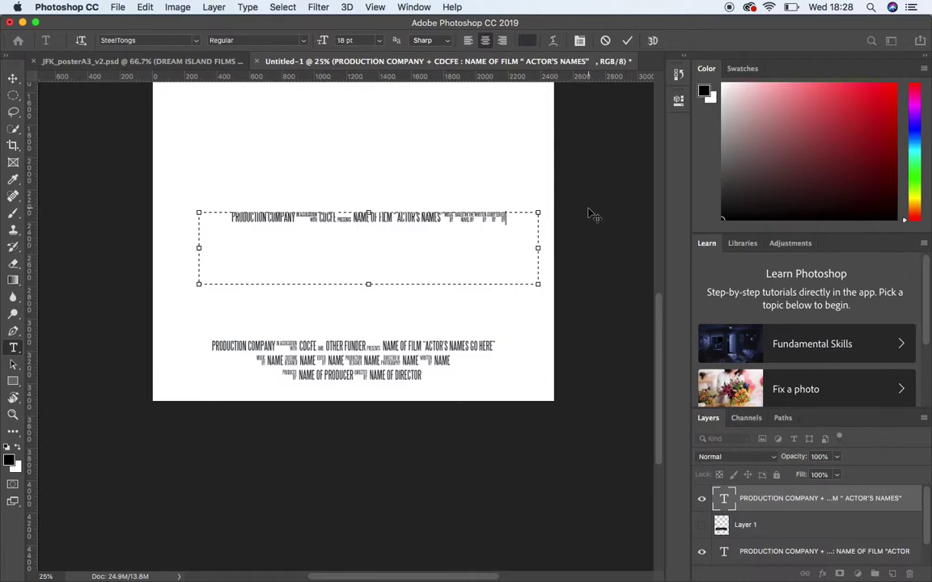
pyautogui.press('BackSpace')
pyautogui.press('BackSpace')
pyautogui.press('BackSpace')
pyautogui.press('BackSpace')
pyautogui.press('BackSpace')
pyautogui.press('BackSpace')
pyautogui.press('BackSpace')
pyautogui.press('BackSpace')
pyautogui.press('BackSpace')
pyautogui.press('BackSpace')
pyautogui.press('BackSpace')
pyautogui.press('BackSpace')
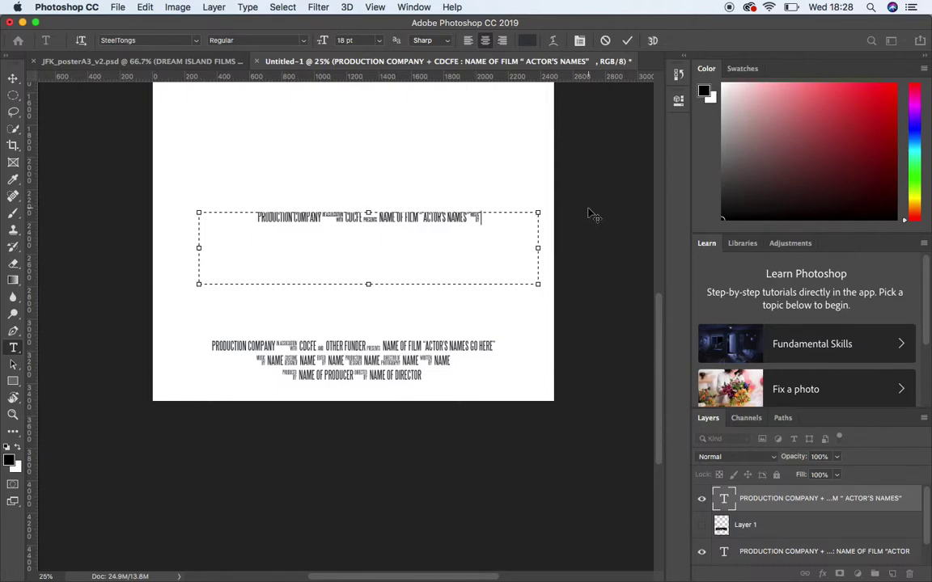
pyautogui.write('NAME HERE')
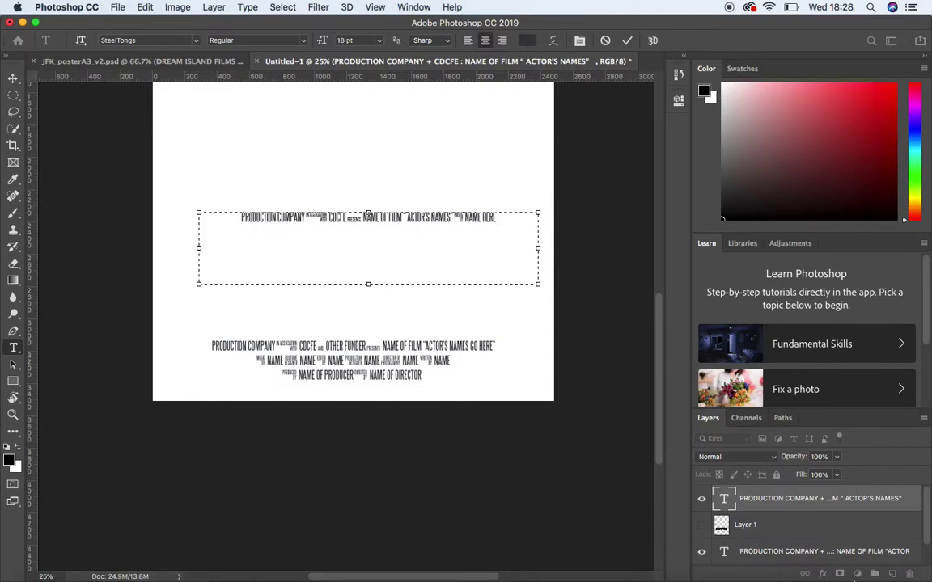
# - After checking the SteelTongs readme, extend the top line with a lowercase-d COSTUME DESIGNER label and a second NAME HERE
pyautogui.click(774, 568)
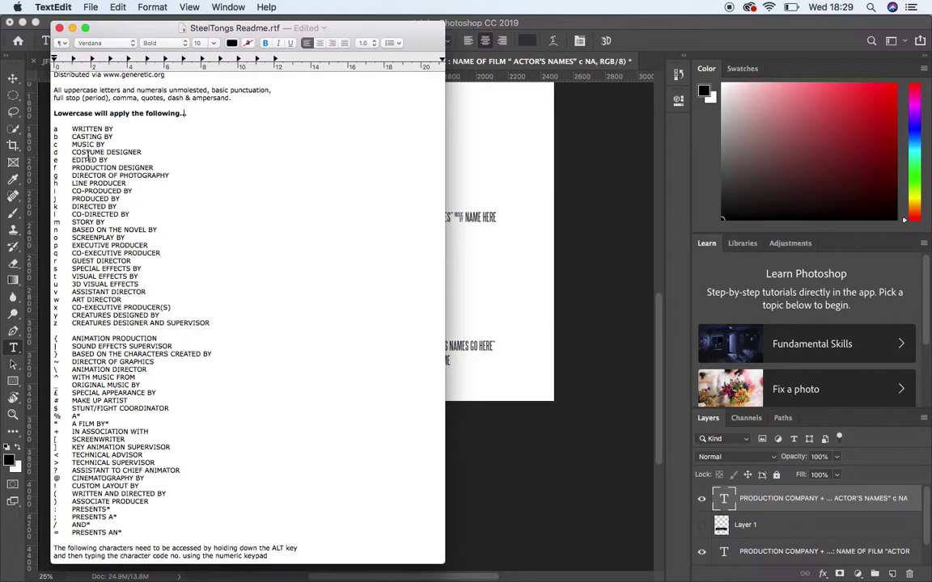
pyautogui.click(479, 290)
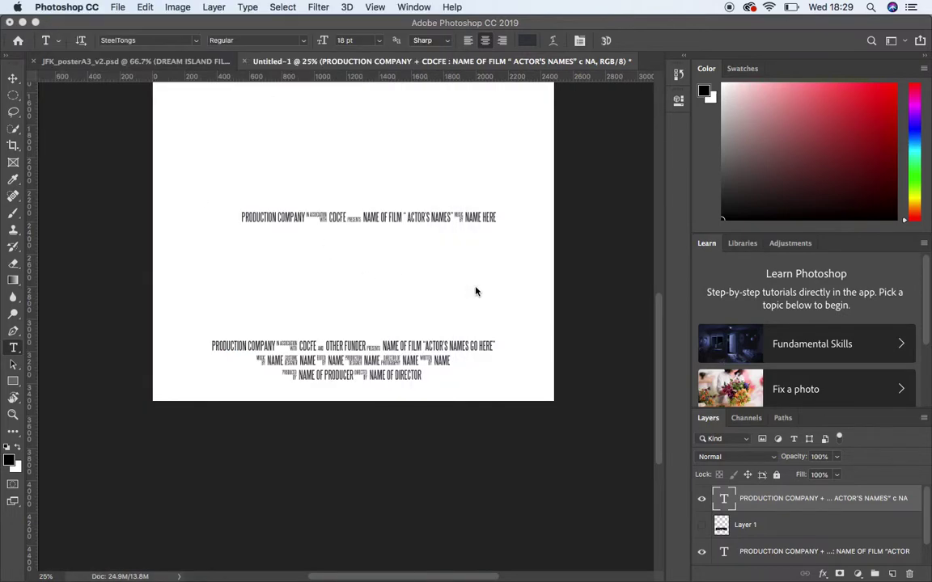
pyautogui.click(497, 216)
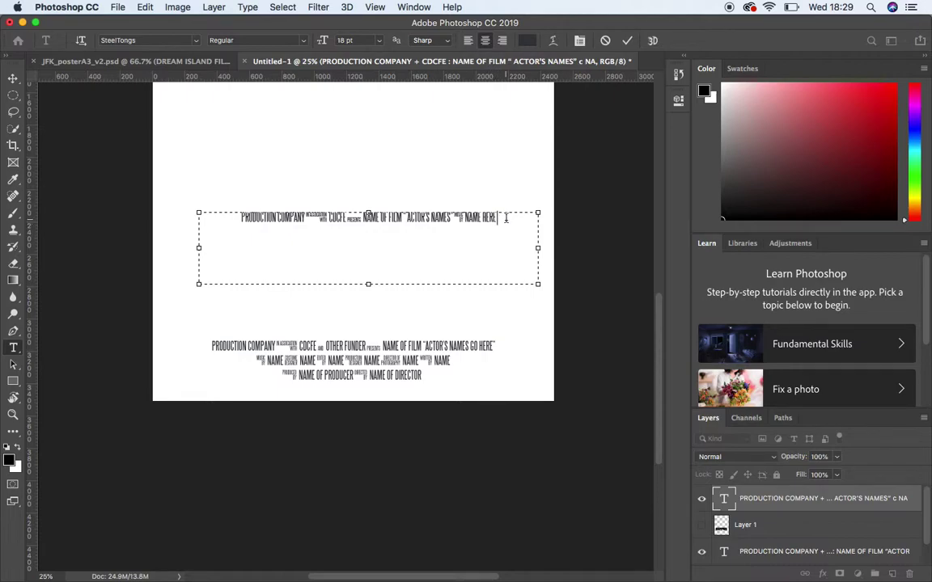
pyautogui.write('COSTUME DESIGNER')
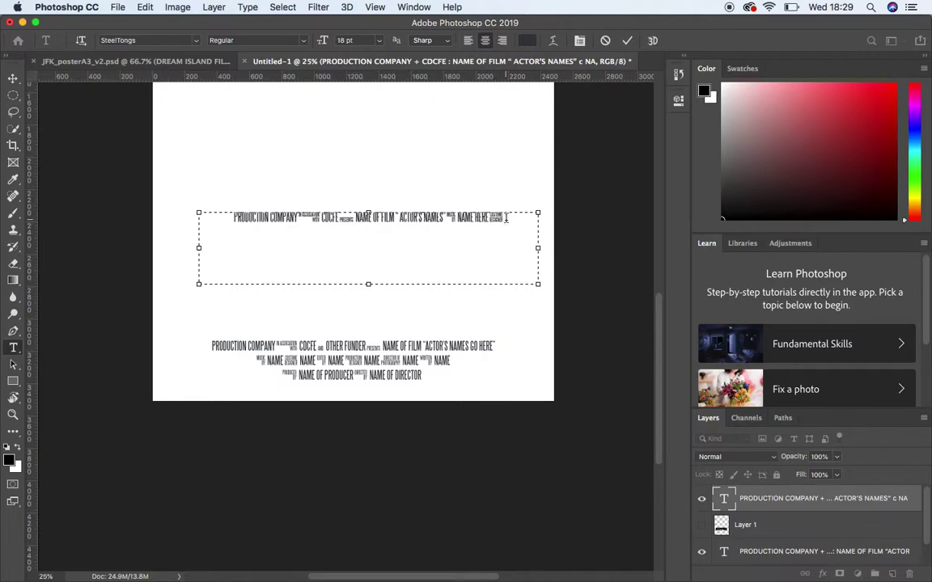
pyautogui.write('NAME HERE')
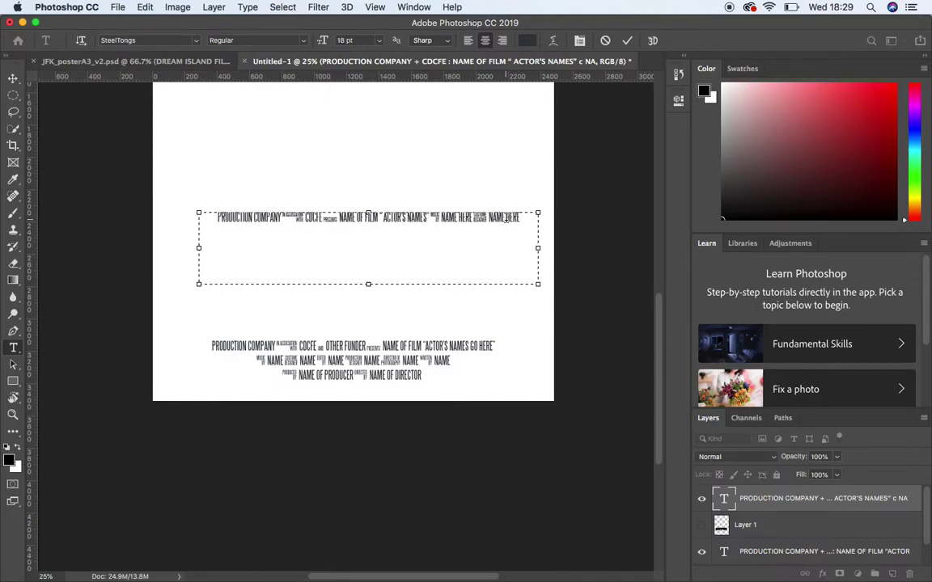
# - Narrow the top credit line's text box so all the credits stay on one row, then select the line's text
pyautogui.click(12, 78)
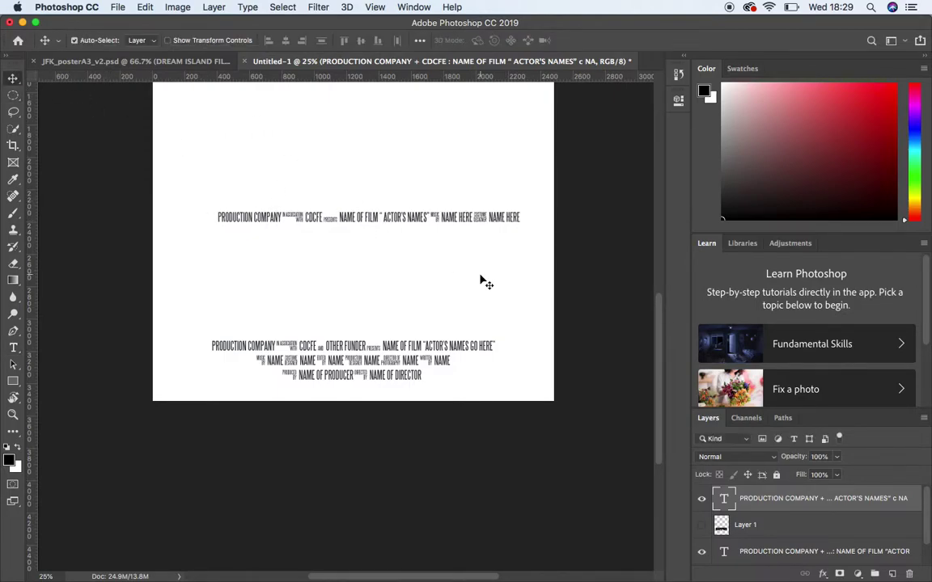
pyautogui.click(14, 347)
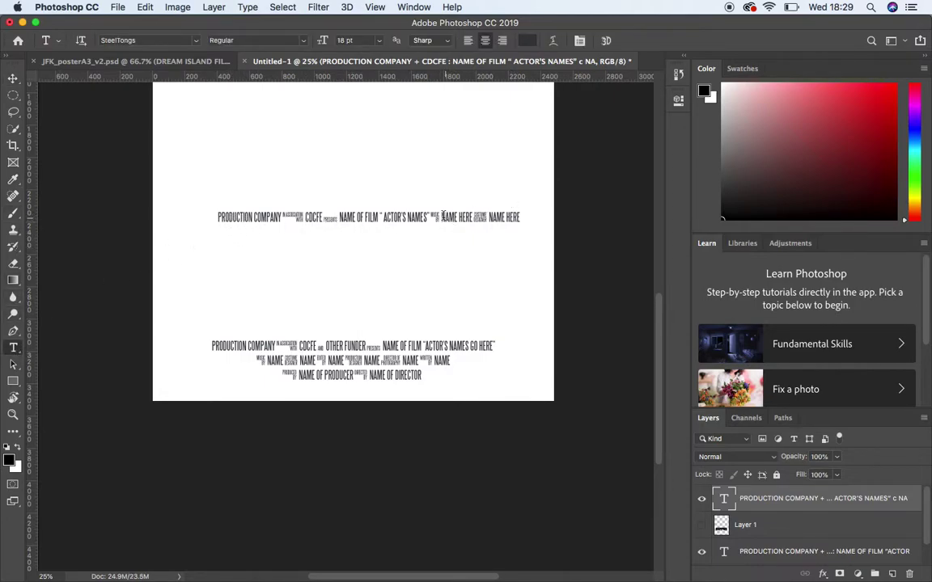
pyautogui.click(444, 216)
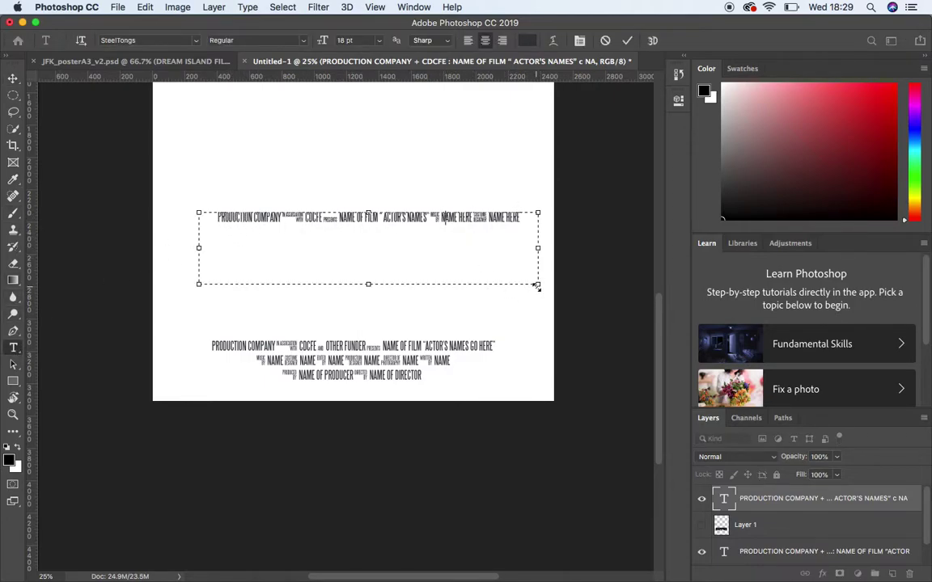
pyautogui.moveTo(537, 286)
pyautogui.mouseDown()
pyautogui.moveTo(520, 275)
pyautogui.moveTo(441, 280)
pyautogui.moveTo(377, 269)
pyautogui.moveTo(433, 302)
pyautogui.moveTo(436, 277)
pyautogui.moveTo(561, 287)
pyautogui.moveTo(524, 288)
pyautogui.mouseUp()
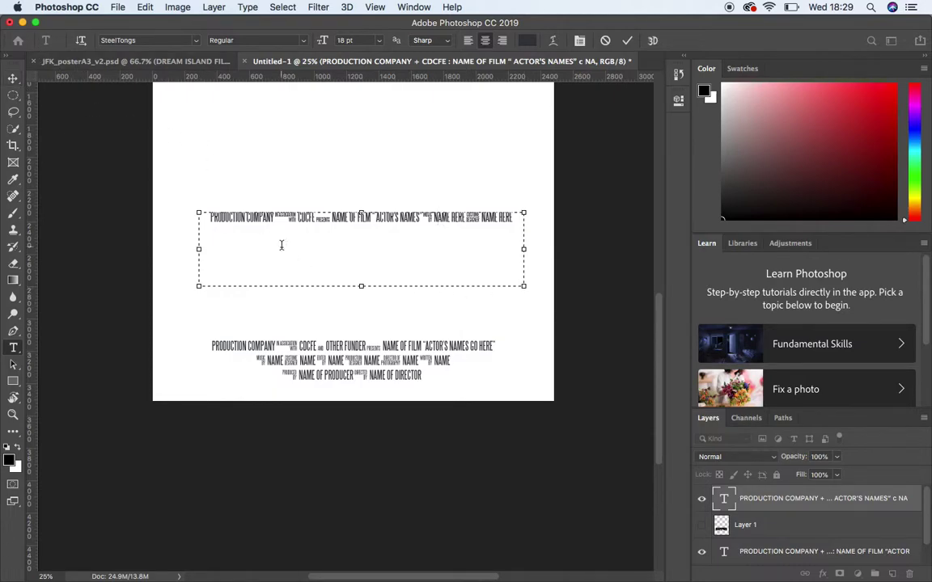
pyautogui.moveTo(270, 219); pyautogui.dragTo(426, 219)
# - Recolour the entire top credit line blue (0550c9) and commit the text
pyautogui.press('super+a')
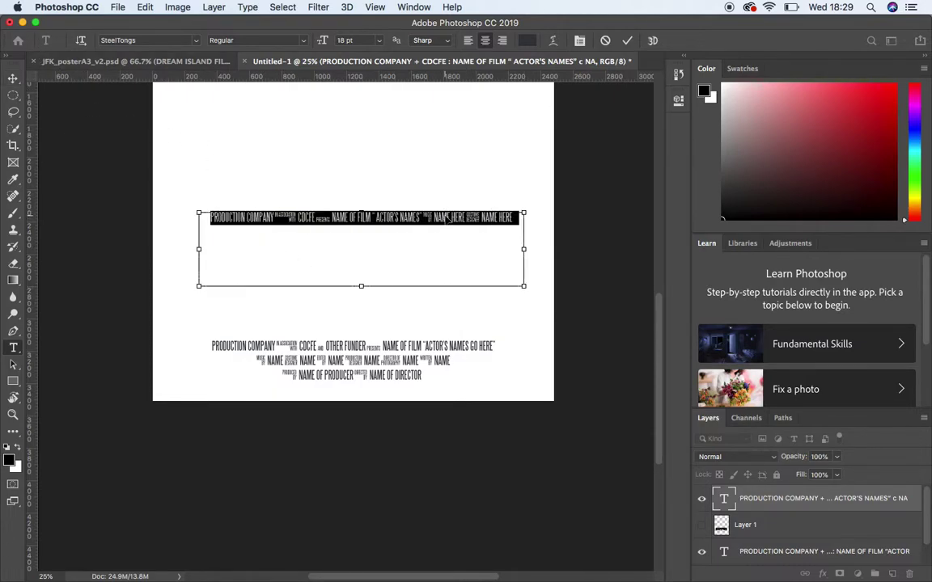
pyautogui.click(526, 40)
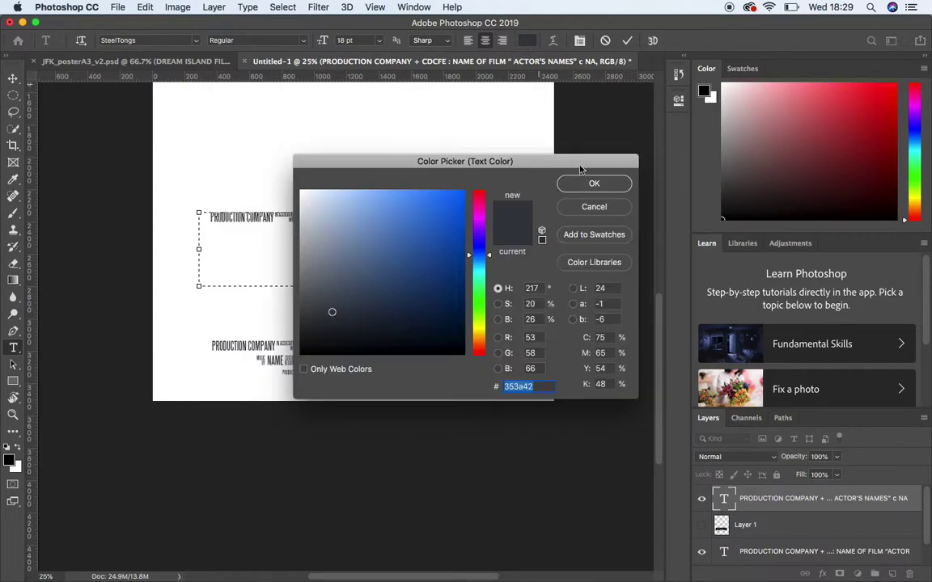
pyautogui.click(450, 215)
pyautogui.moveTo(450, 214)
pyautogui.mouseDown()
pyautogui.moveTo(464, 241)
pyautogui.moveTo(461, 222)
pyautogui.mouseUp()
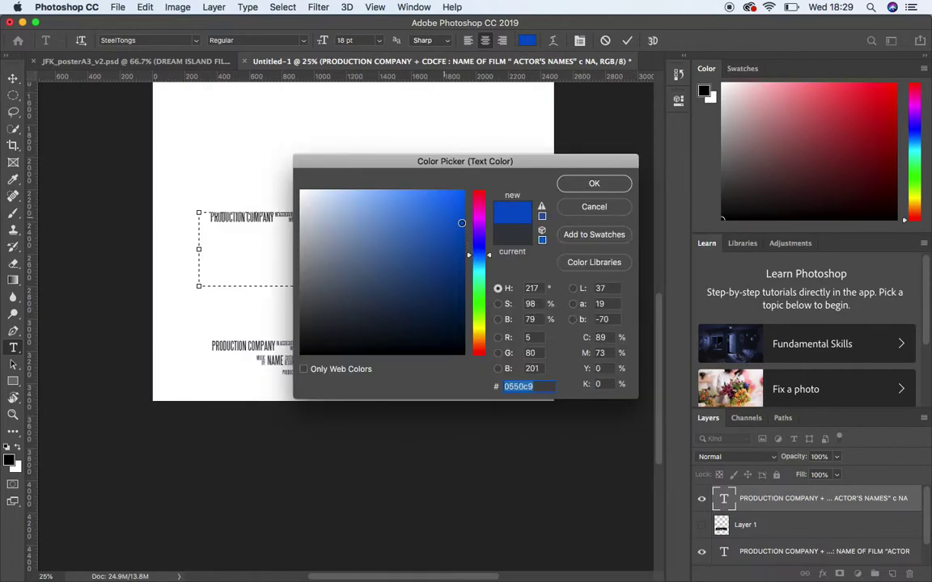
pyautogui.click(595, 184)
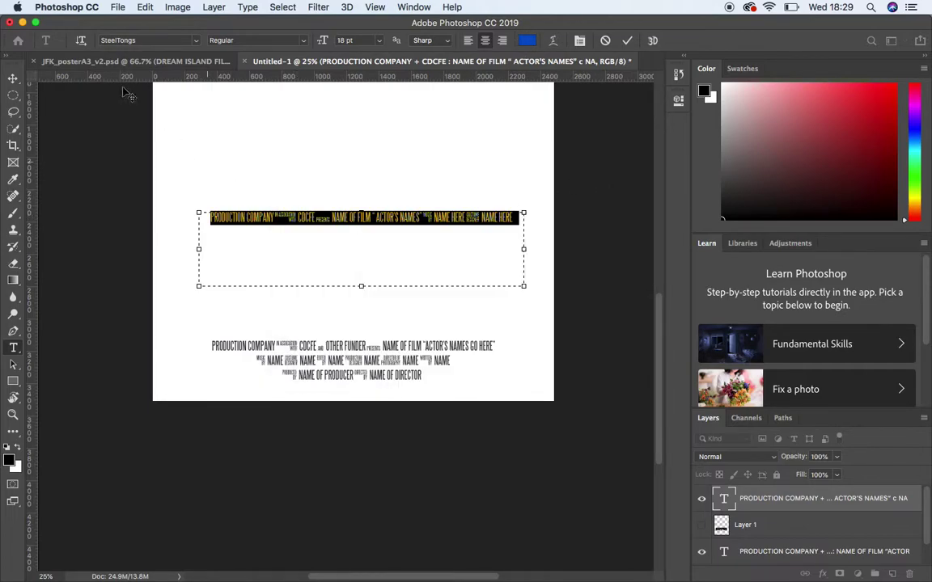
pyautogui.click(13, 78)
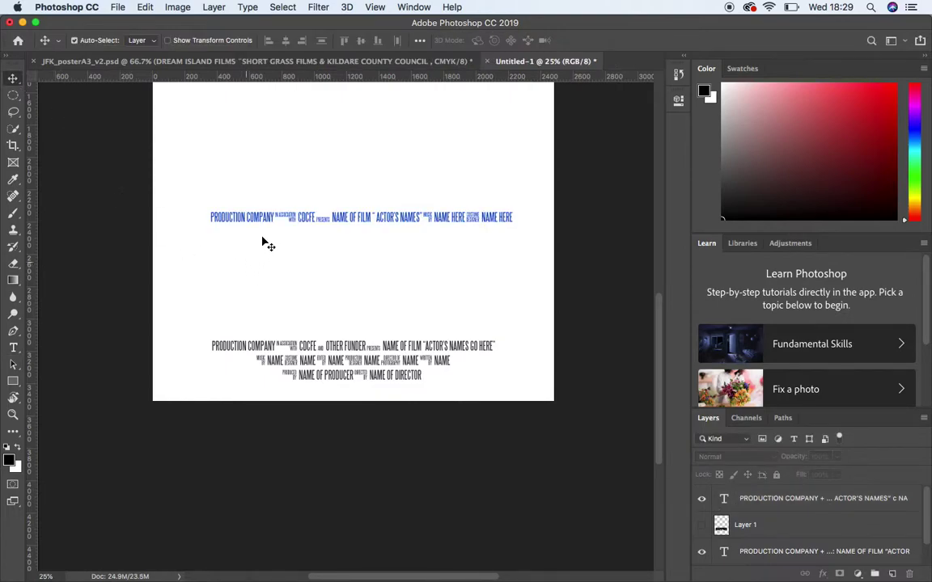
# - Move the blue credit line down just above the original billing block, then switch to QuickTime Player
pyautogui.moveTo(263, 222); pyautogui.dragTo(268, 310)
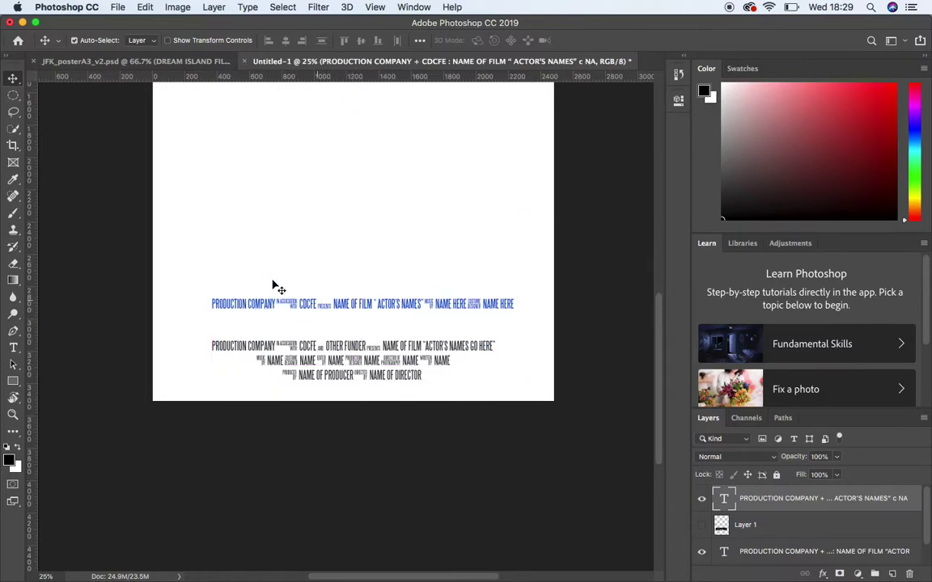
pyautogui.moveTo(308, 570)
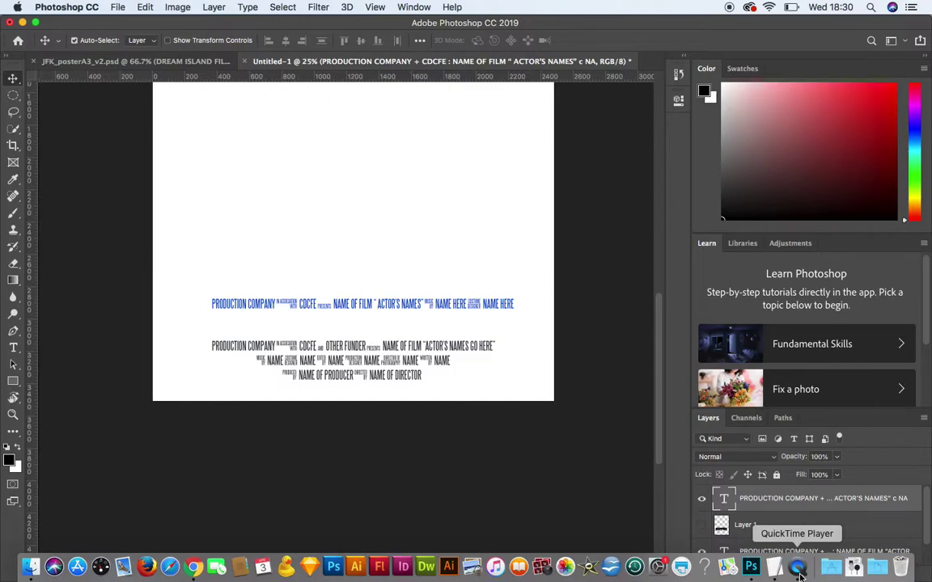
pyautogui.click(798, 575)
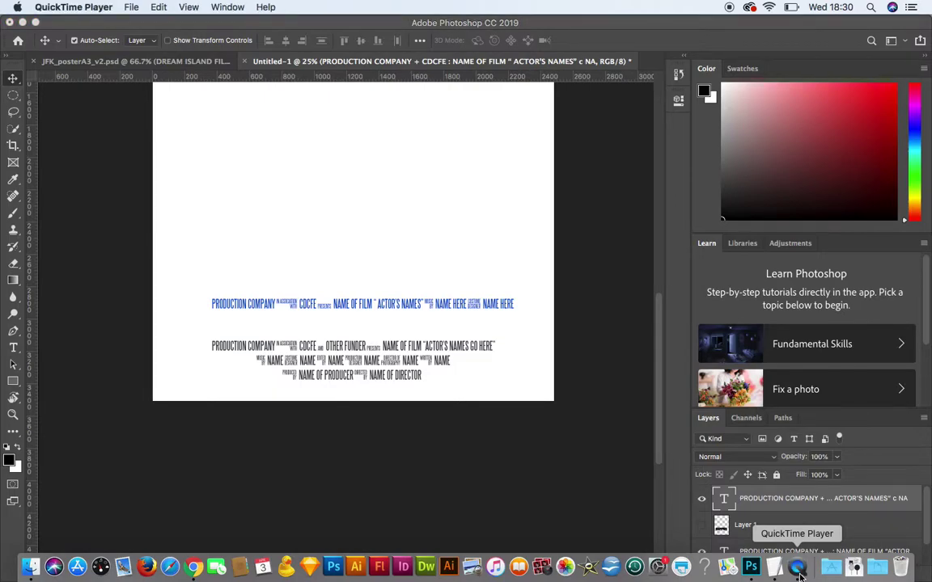